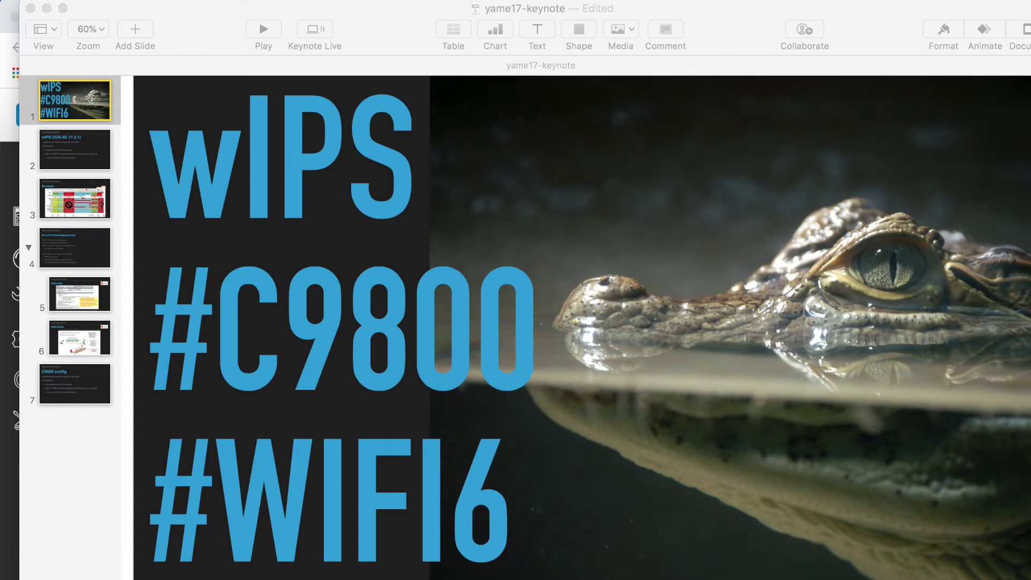
Show the wIPS (IOS-XE 17.3.1) slide and review its restrictions on DFS channels and 802.11w PMF
left_click(404, 340)
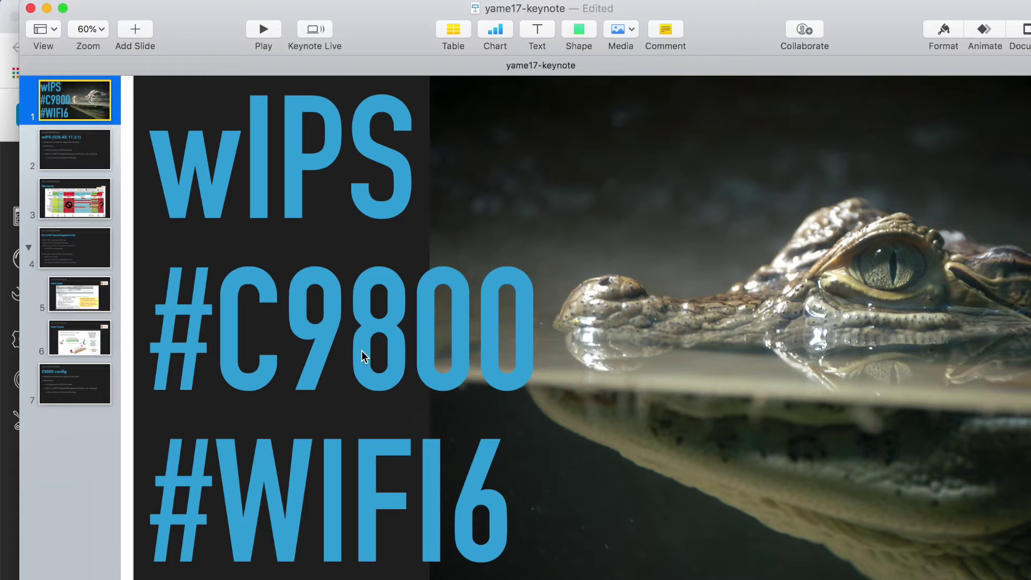
left_click(104, 168)
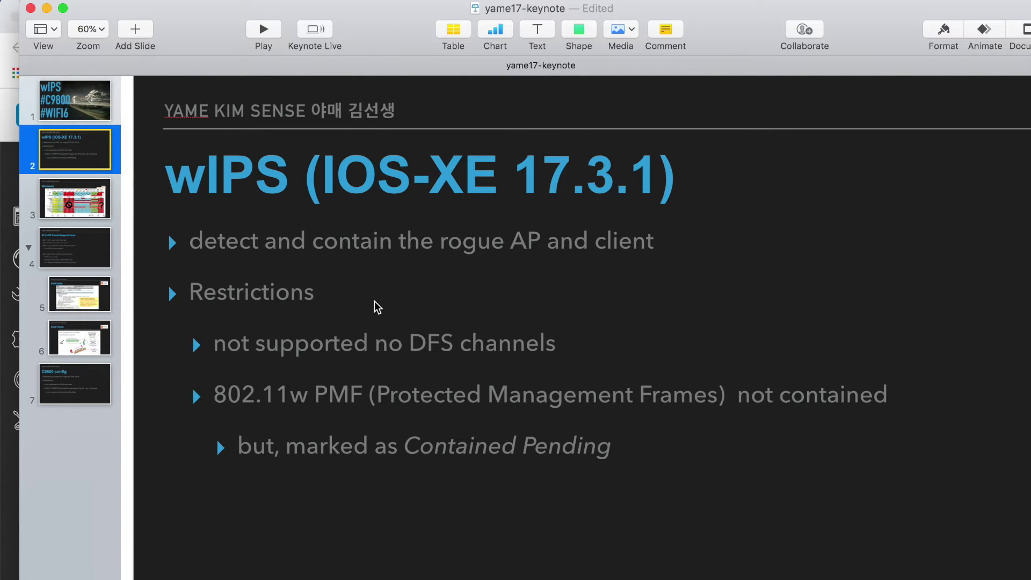
left_click(161, 342)
left_click(156, 340)
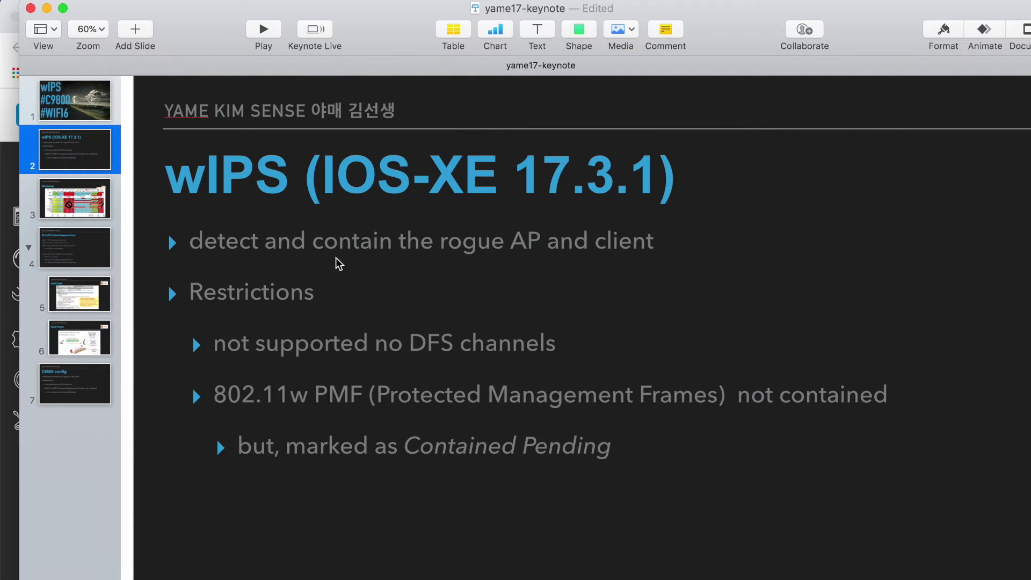
left_click(478, 260)
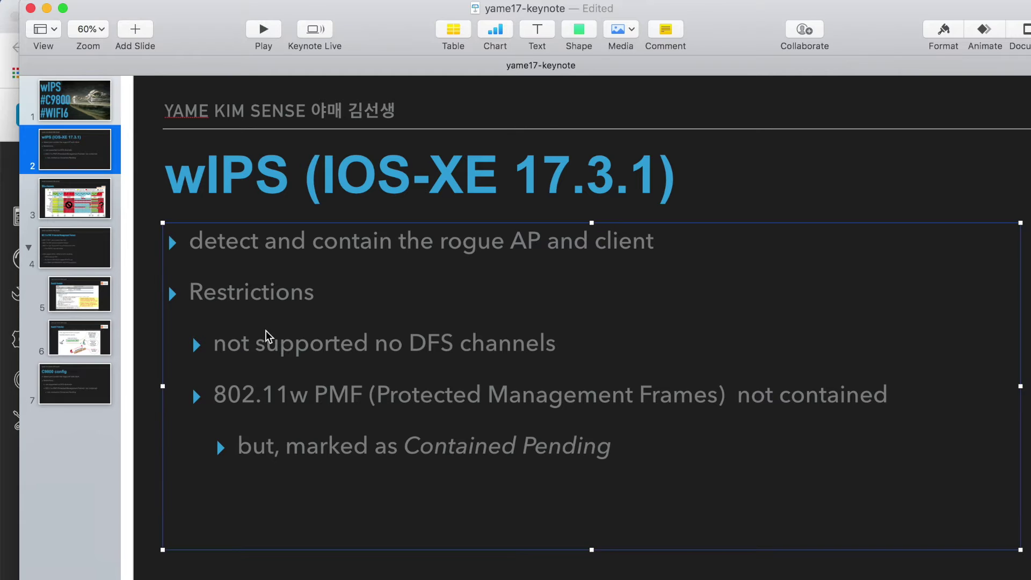
left_click(152, 334)
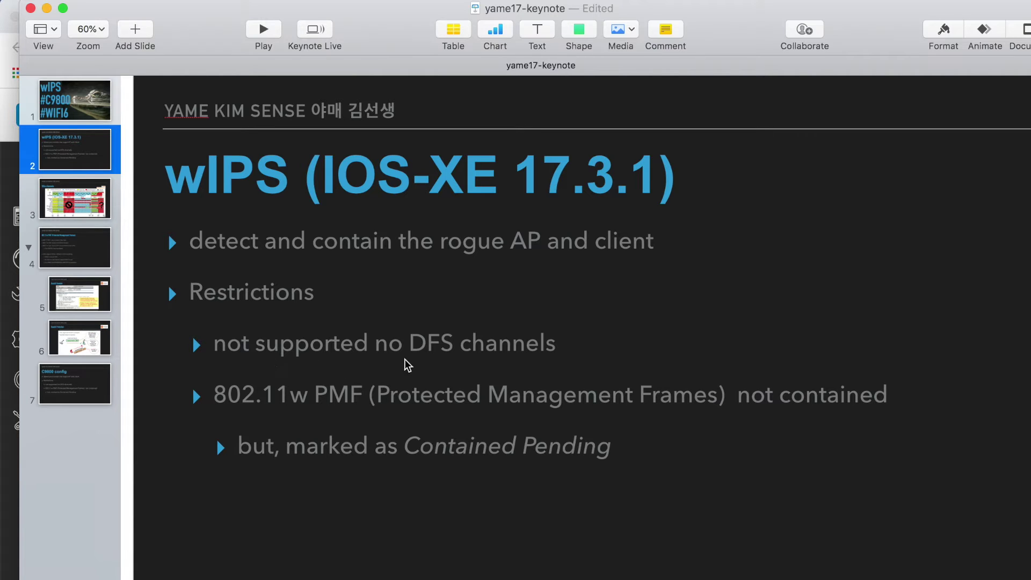
left_click(436, 356)
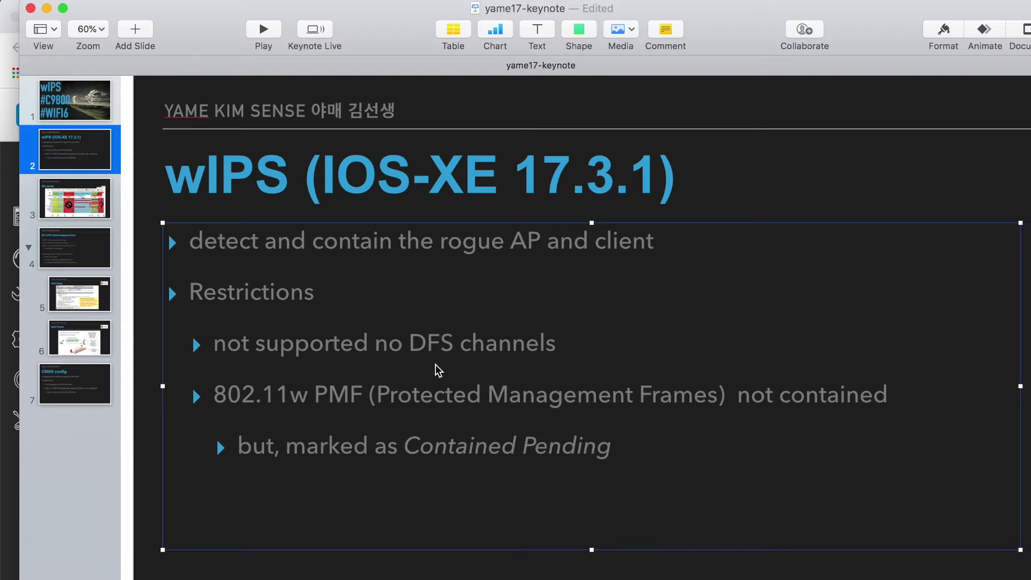
Show the 5Ghz channels slide to examine the DFS channels per country
left_click(89, 214)
left_click(222, 278)
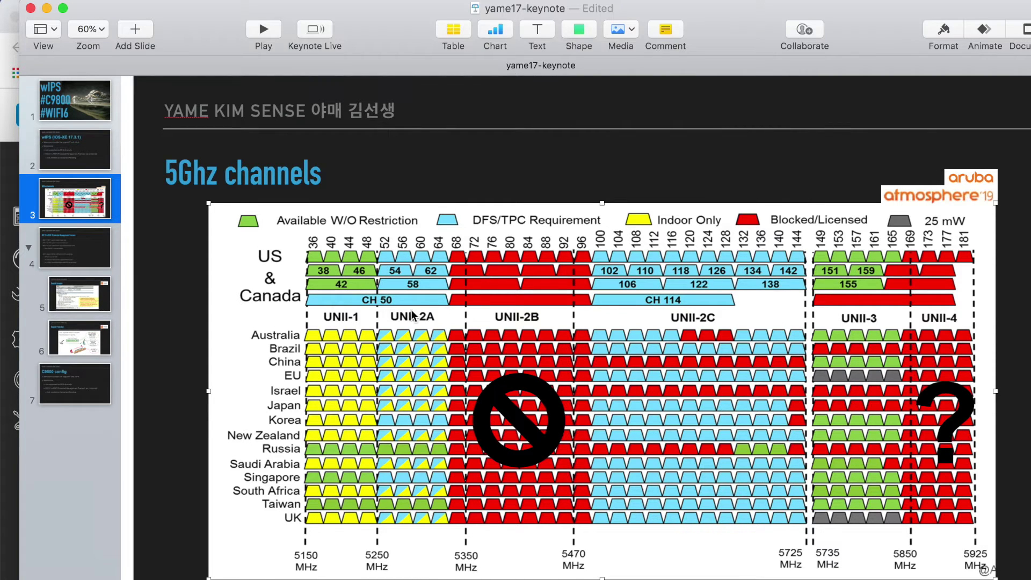
left_click(171, 280)
Go through the 802.11w PMF, Deauth Example and Deauth Protection slides, and return to the wIPS slide
left_click(106, 259)
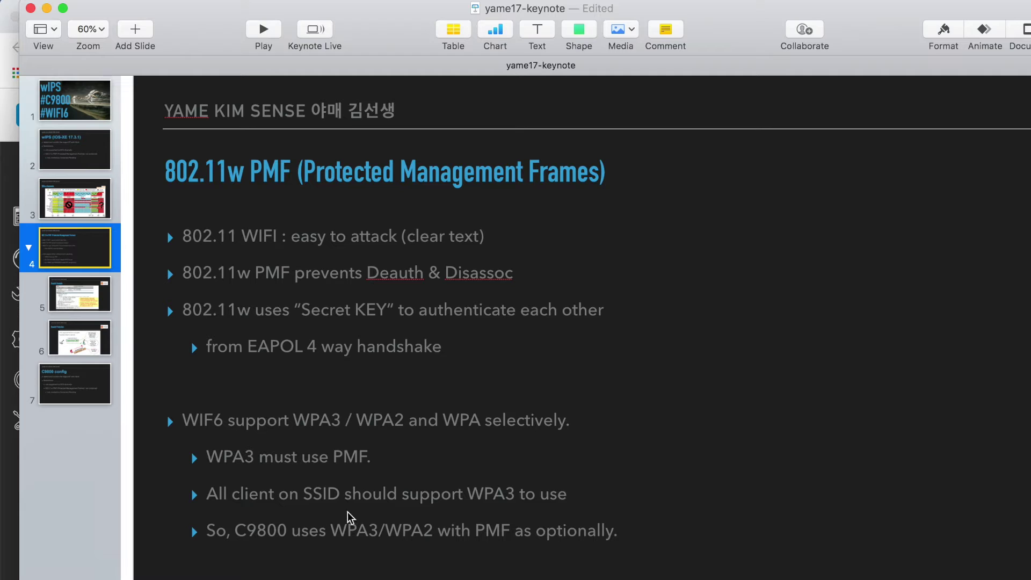
left_click(167, 529)
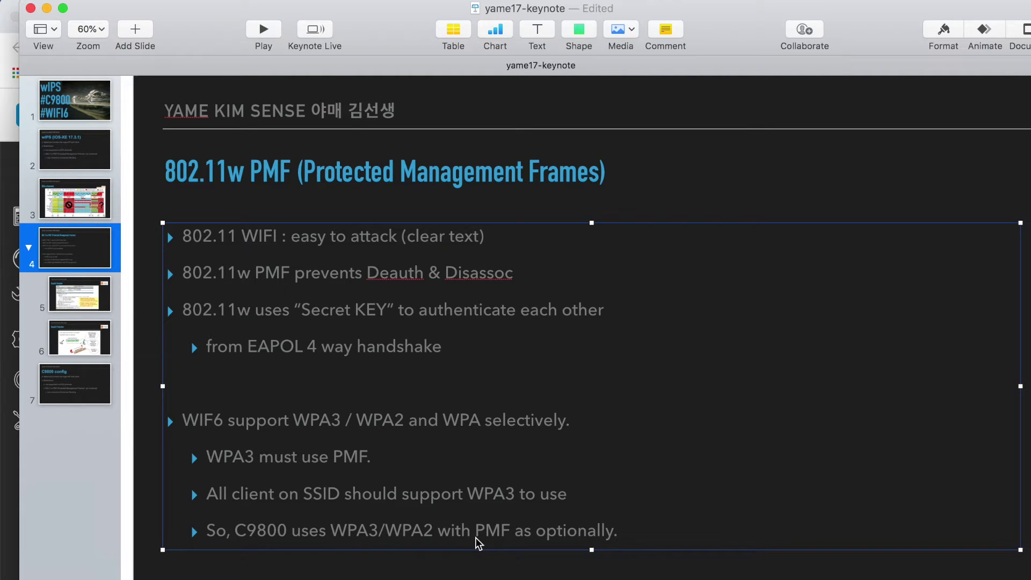
left_click(104, 307)
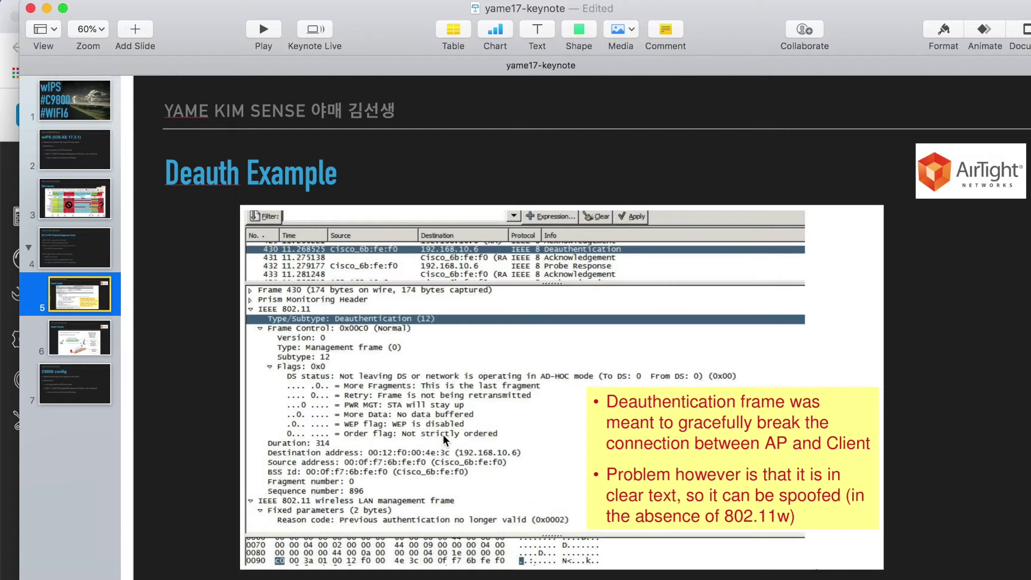
left_click(100, 346)
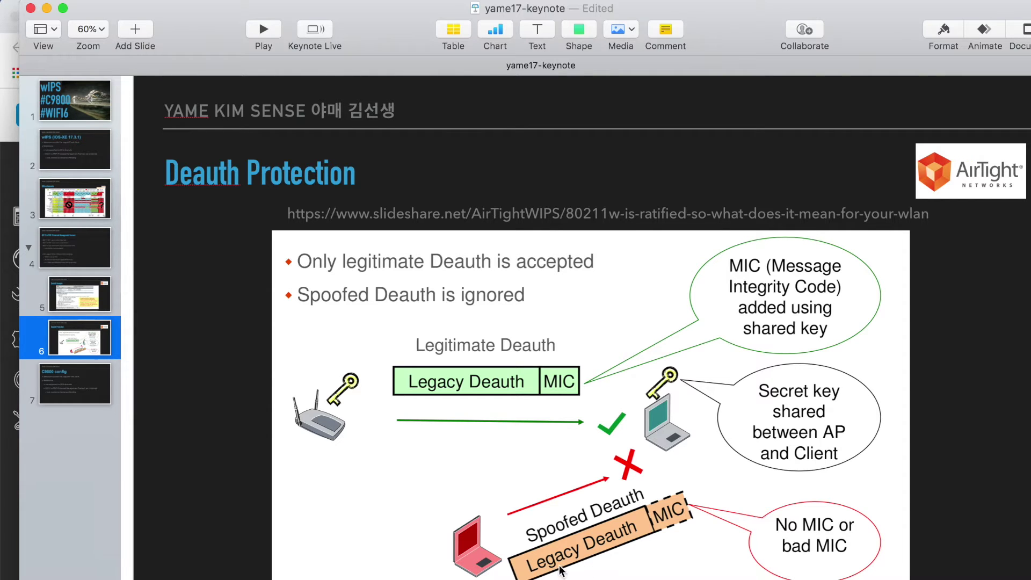
left_click(105, 157)
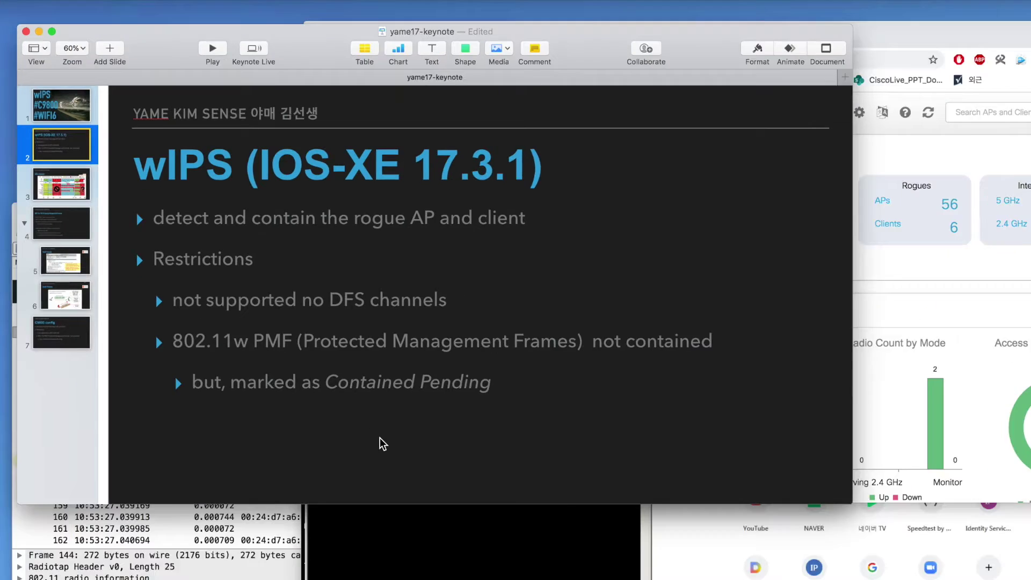
Switch to the Chrome window with the Catalyst 9800-CL controller and open its wireless Access Points configuration page
key("ctrl+Up")
left_click(845, 285)
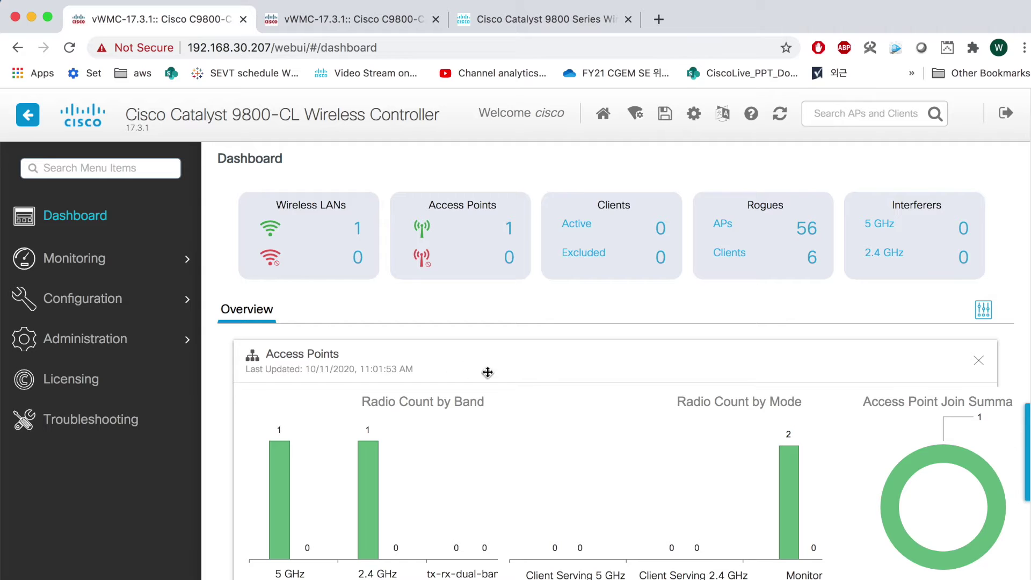
left_click(187, 272)
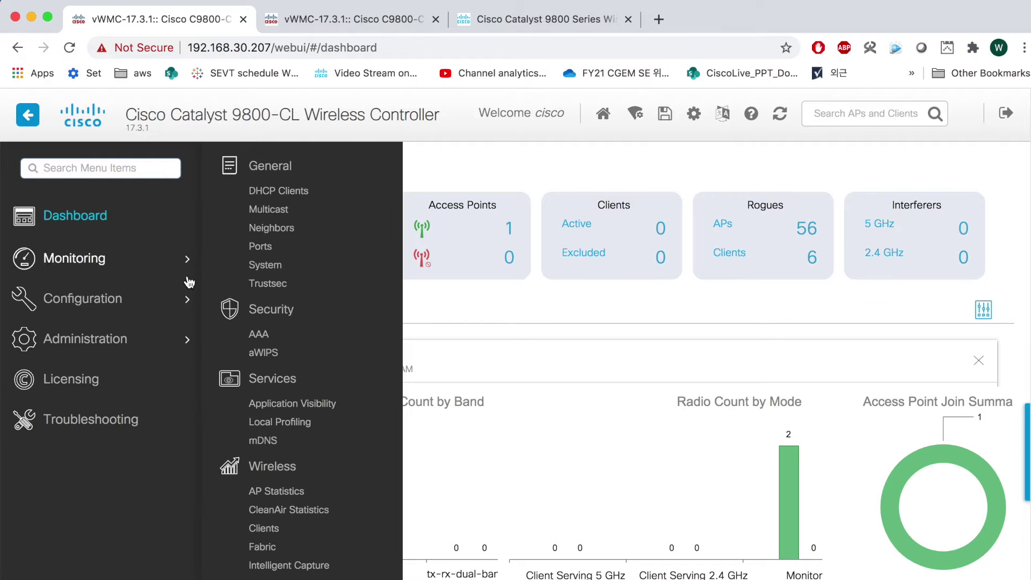
left_click(191, 301)
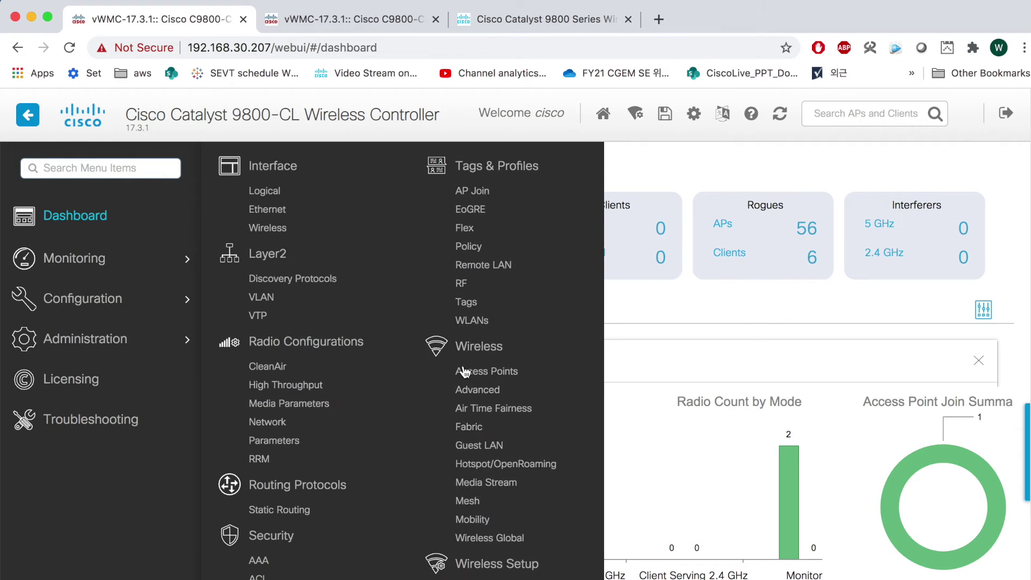
left_click(471, 369)
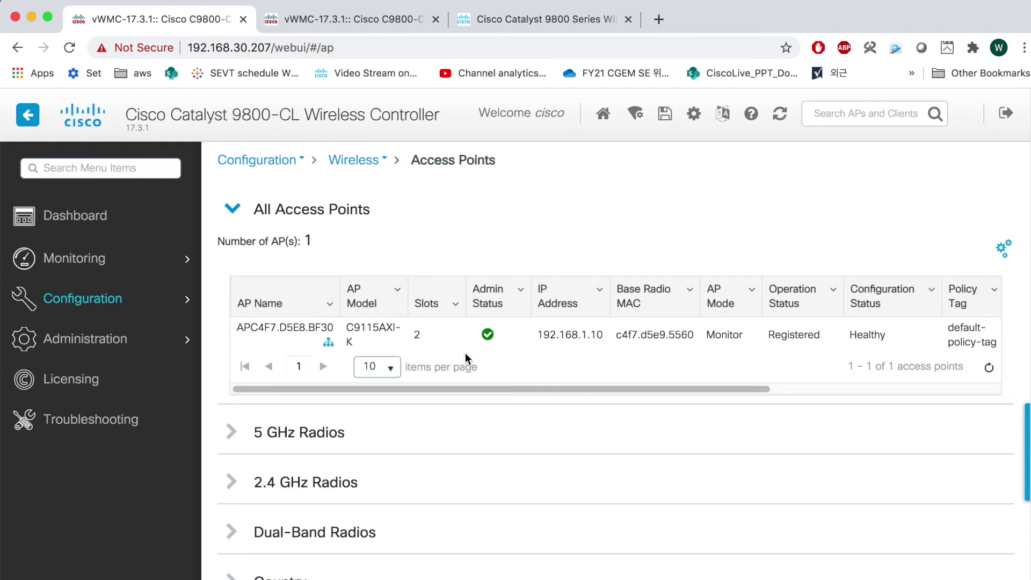
Open the listed access point's settings, check the available AP modes, and close them without changing anything
left_click(453, 338)
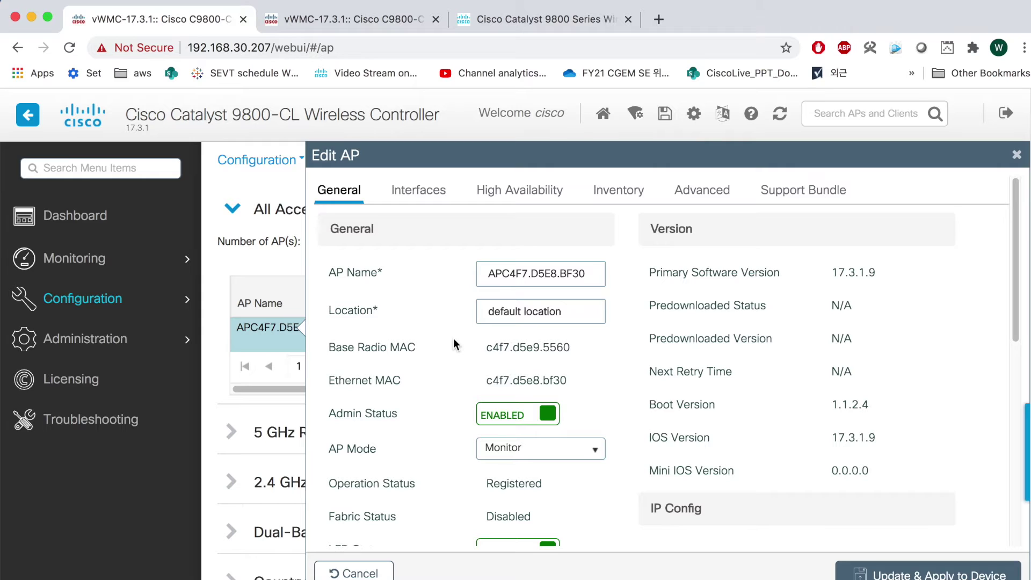
left_click(568, 456)
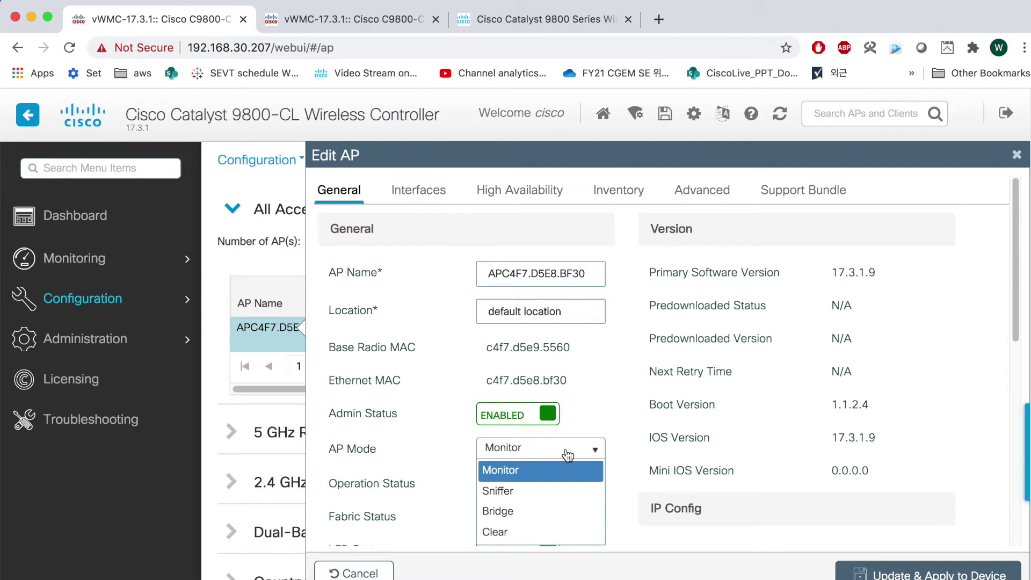
left_click(441, 344)
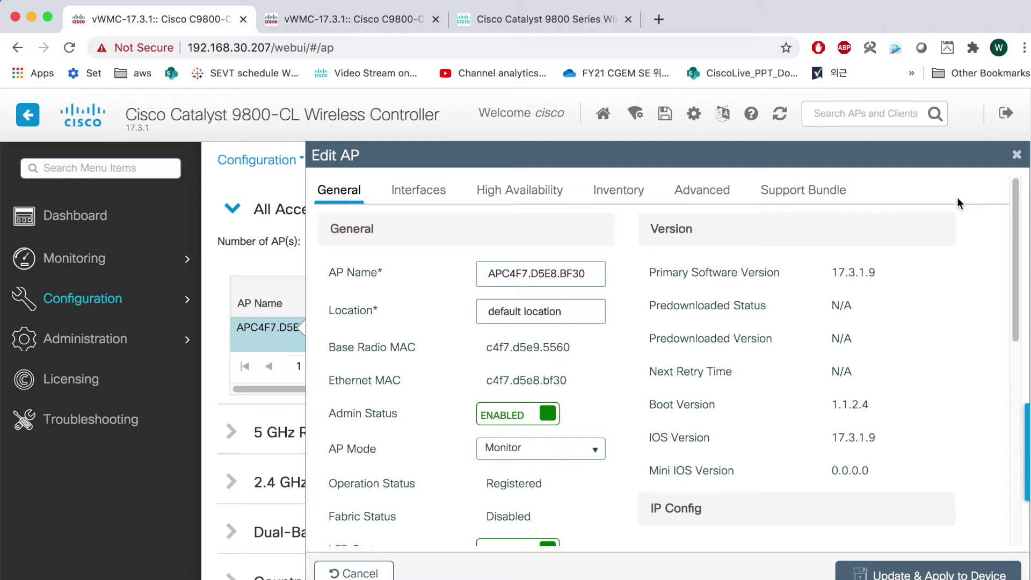
left_click(1017, 155)
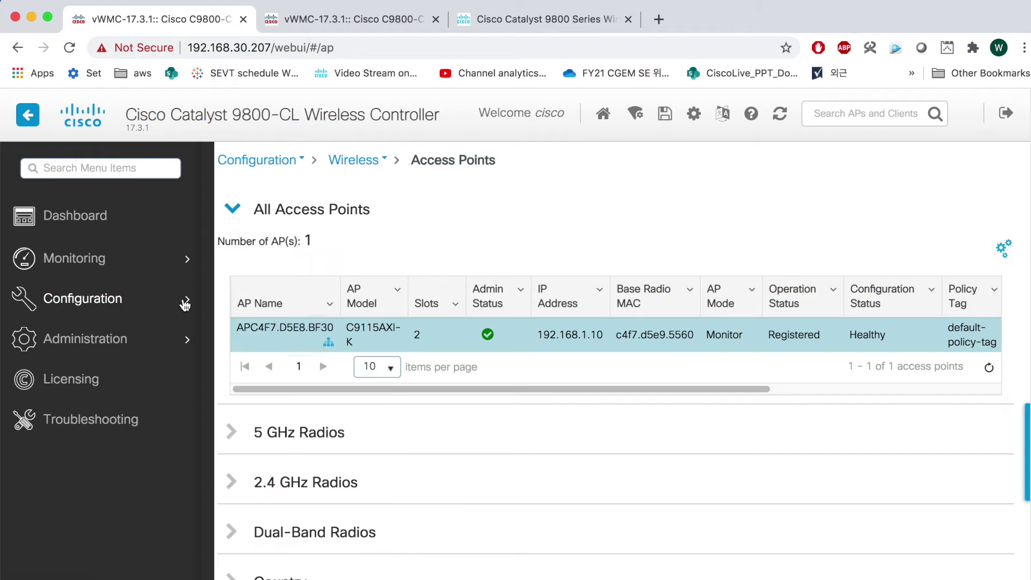
Open the Wireless Protection Policies page in the security configuration to show the general Rogue Policies settings
mouse_move(184, 305)
scroll(301, 417, "down", 5)
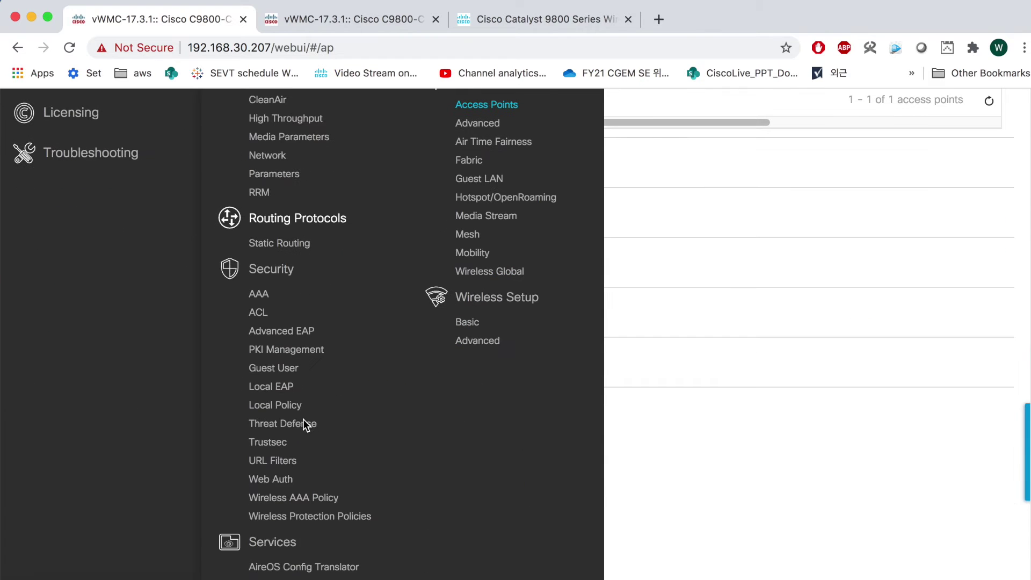
left_click(320, 519)
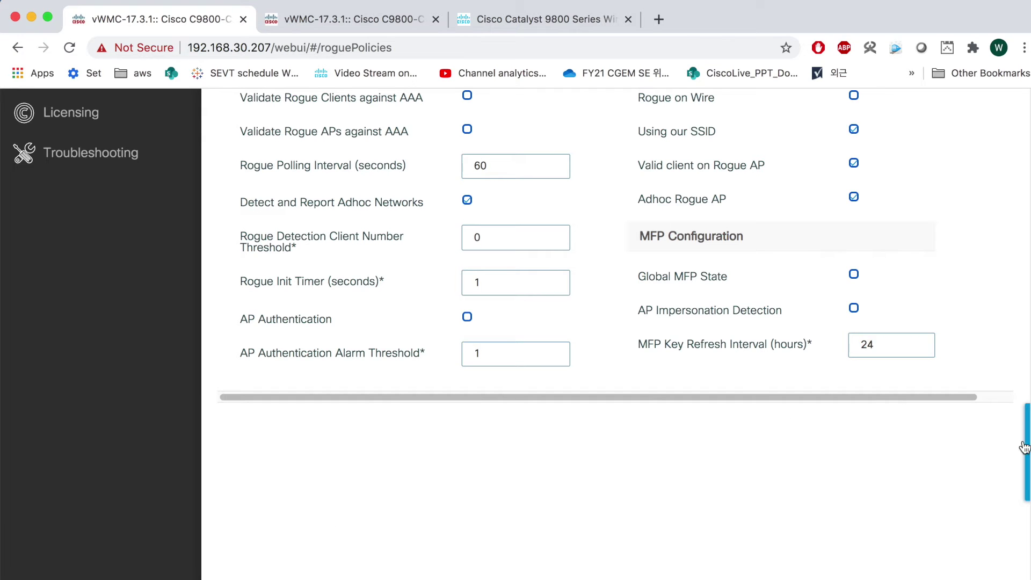
scroll(961, 451, "up", 3)
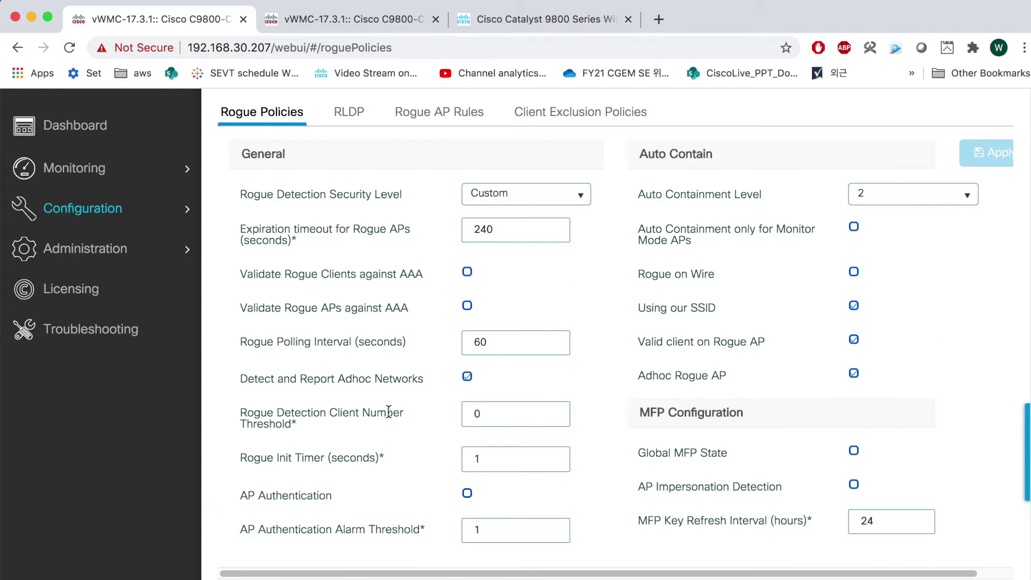
Examine the Rogue Init Timer and the Rogue Detection Security Level in the general rogue policies
triple_click(313, 463)
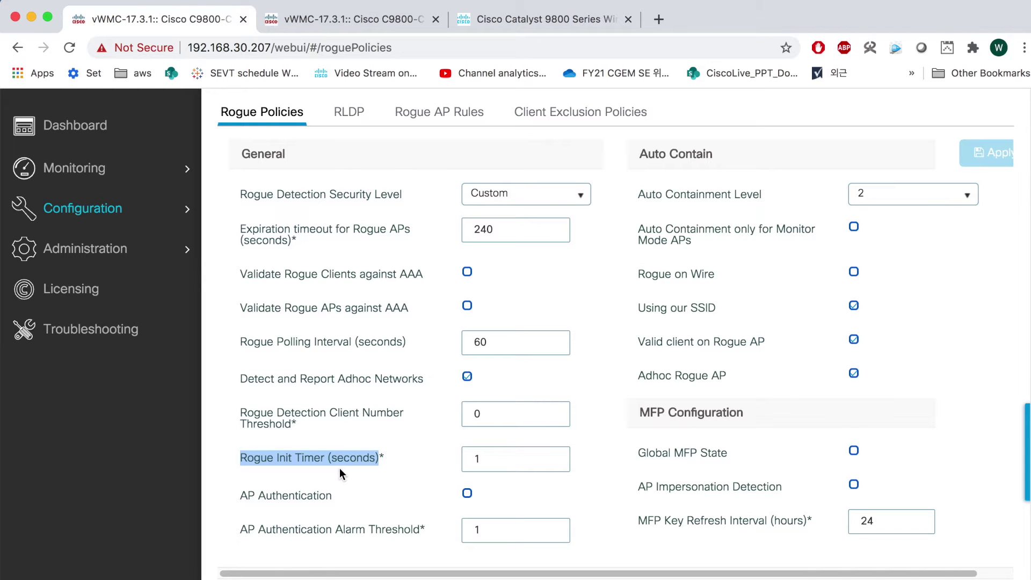
left_click(453, 460)
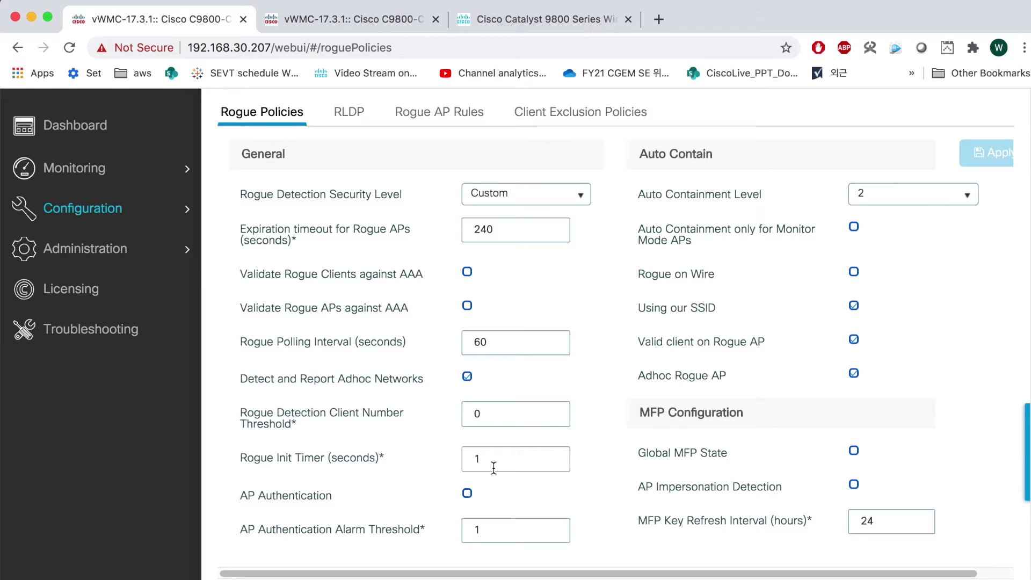
triple_click(287, 465)
left_click(222, 452)
left_click(469, 198)
left_click(468, 197)
Compare the Minimum RSSI of the predefined rogue detection levels in the Cisco configuration guide, and return to the Rogue Policies page
left_click(505, 19)
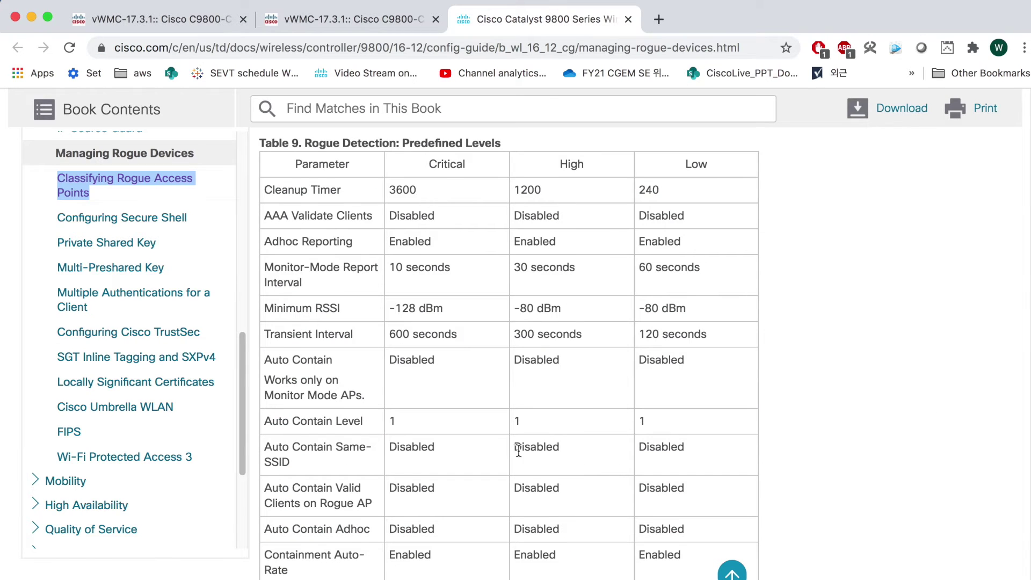
left_click_drag(264, 308, 690, 309)
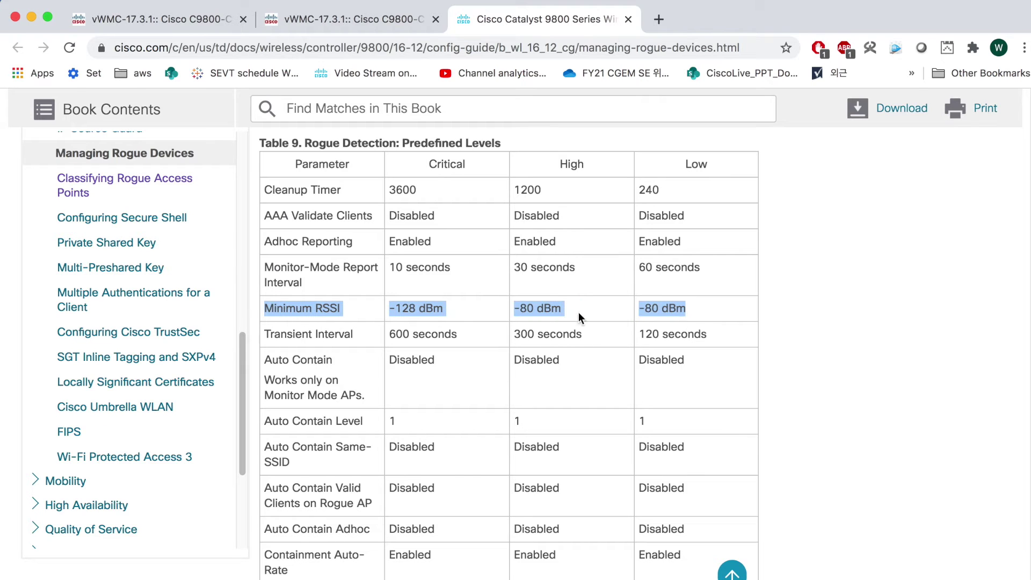
left_click(357, 315)
double_click(446, 170)
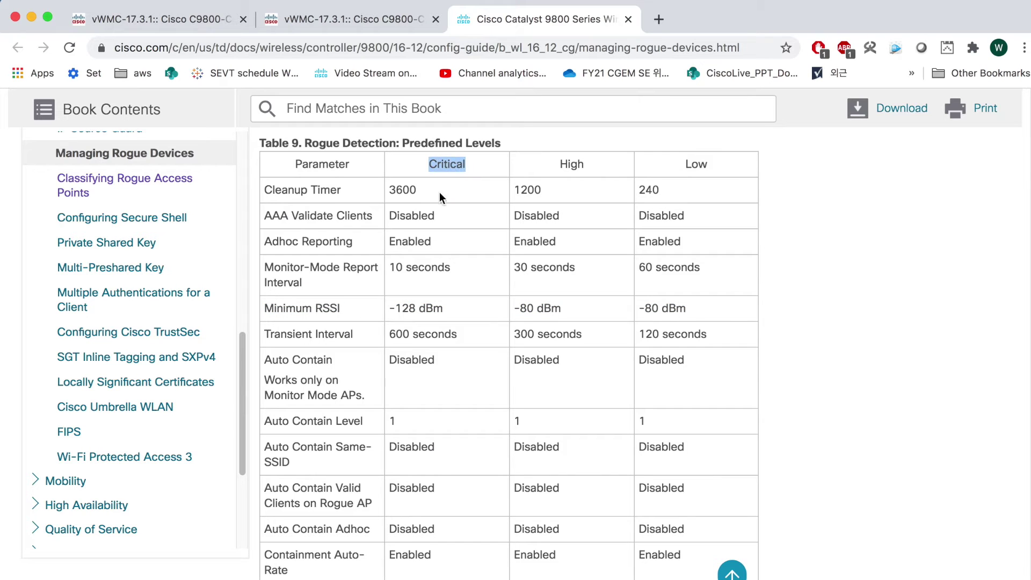
left_click(425, 315)
left_click(213, 21)
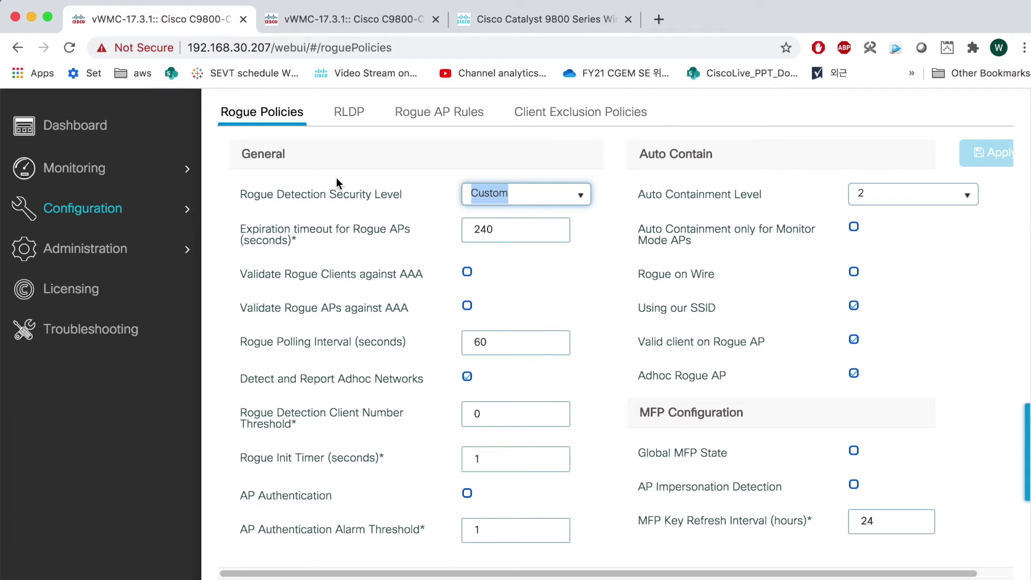
left_click(427, 206)
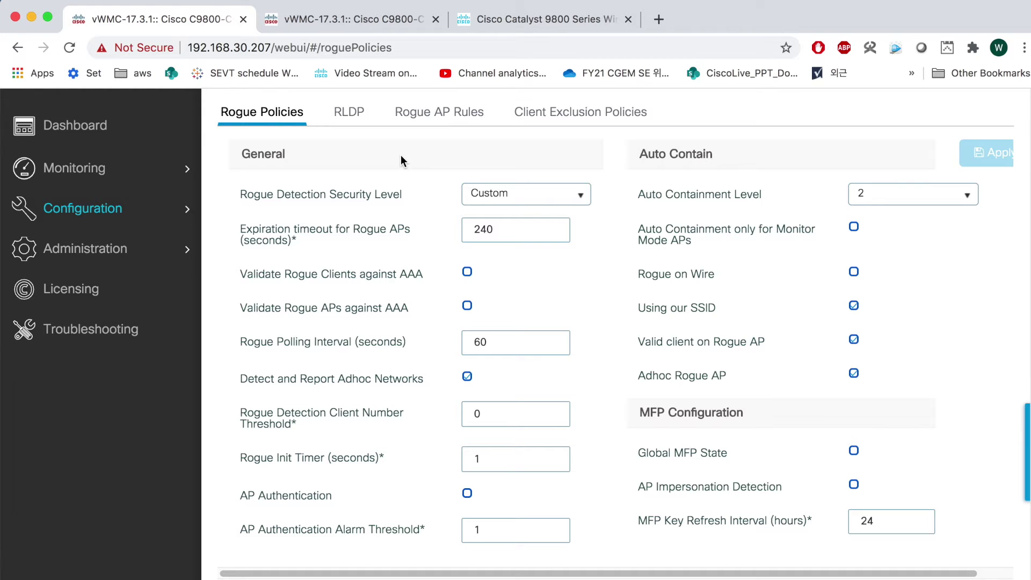
Open the unclassified rogue APs list from the controller dashboard and show 100 items per page
left_click(349, 26)
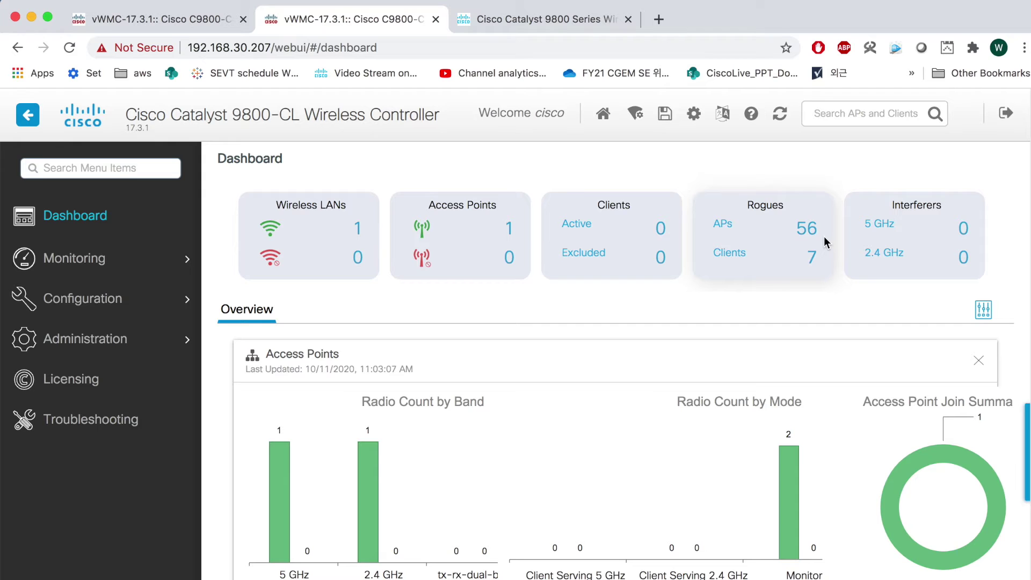
left_click(795, 243)
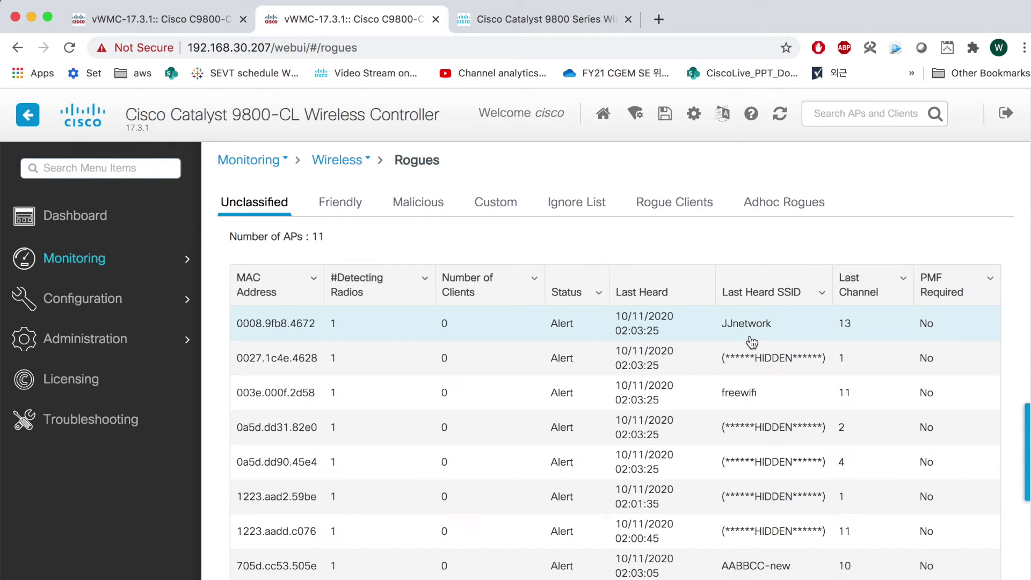
scroll(744, 343, "down", 3)
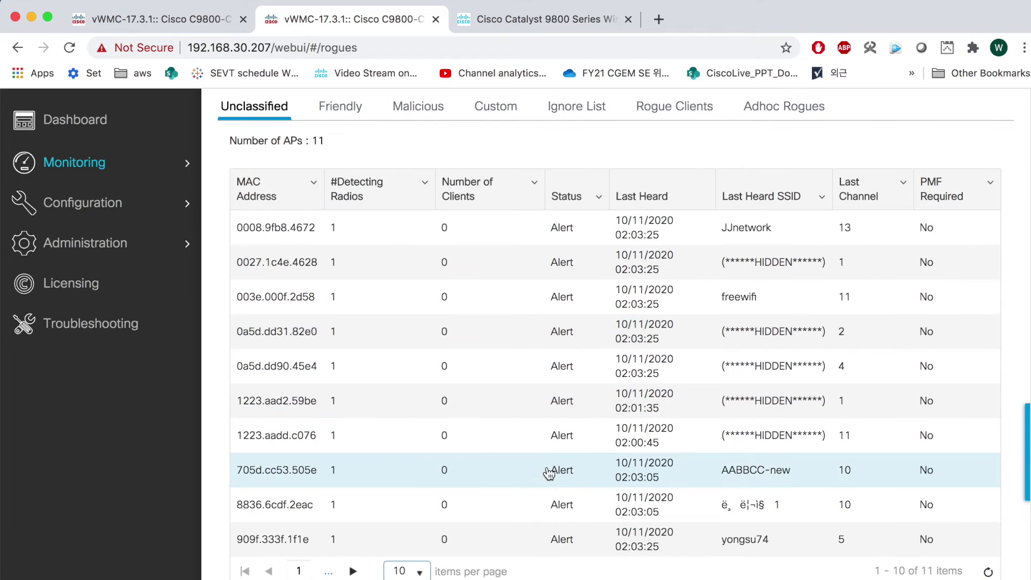
left_click(406, 571)
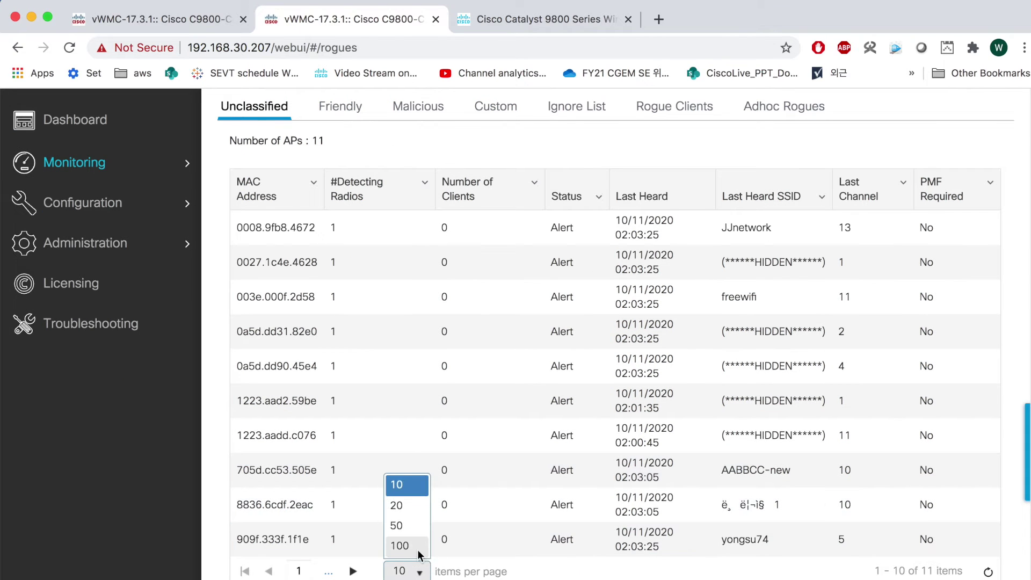
left_click(400, 546)
scroll(446, 537, "down", 5)
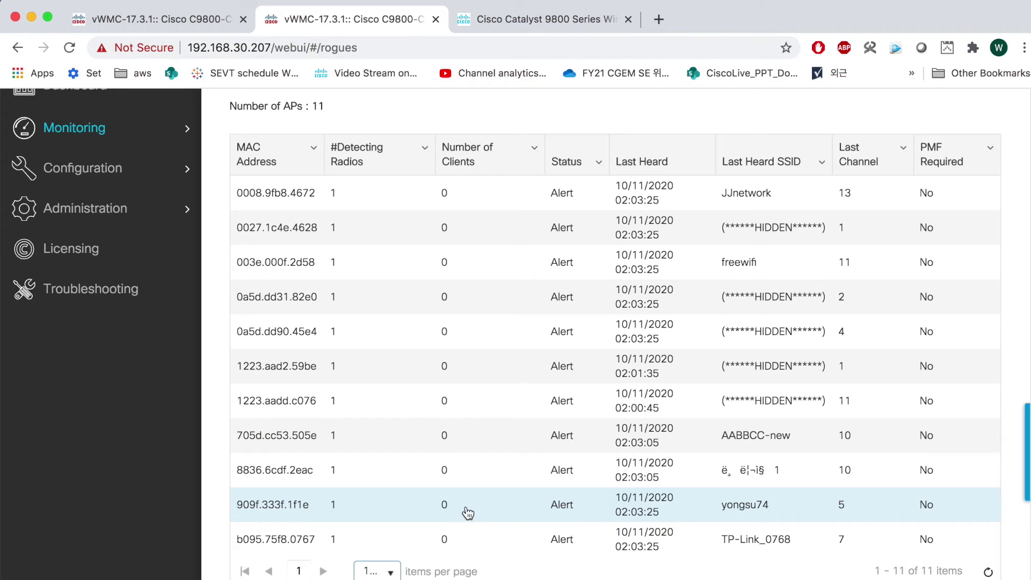
Look through the first three pages of the Friendly rogue APs list
scroll(471, 499, "up", 5)
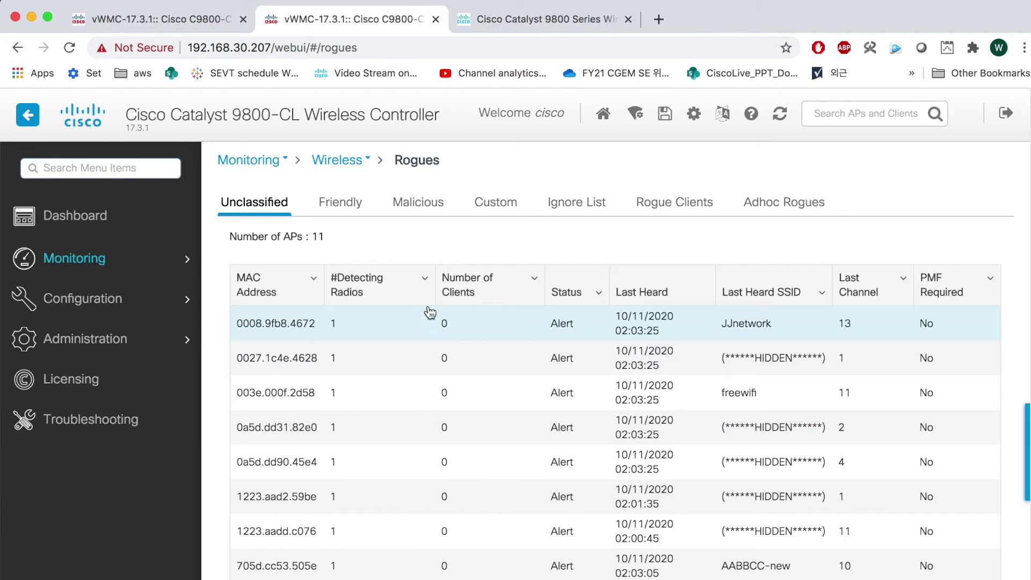
left_click(351, 205)
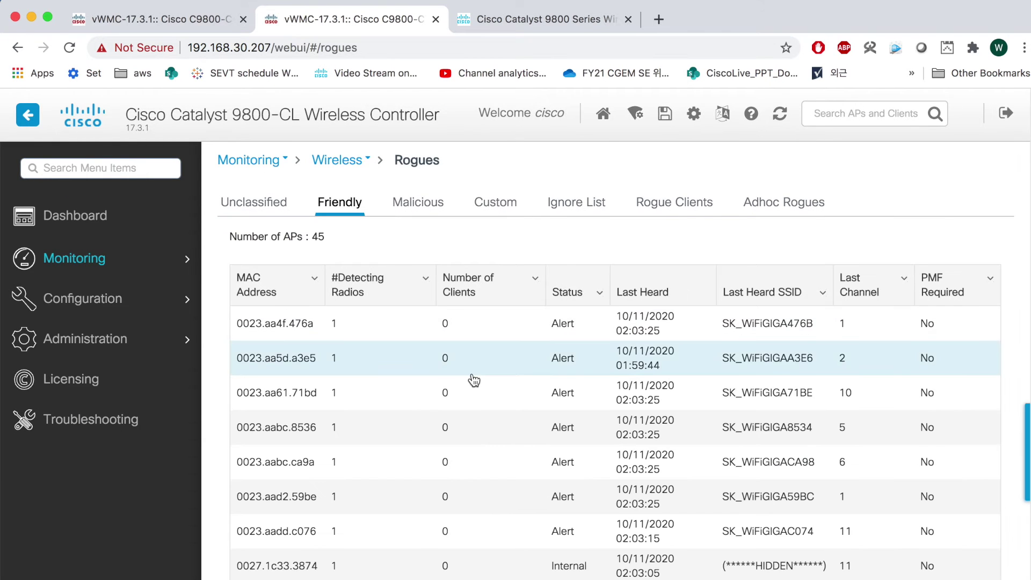
scroll(472, 380, "down", 3)
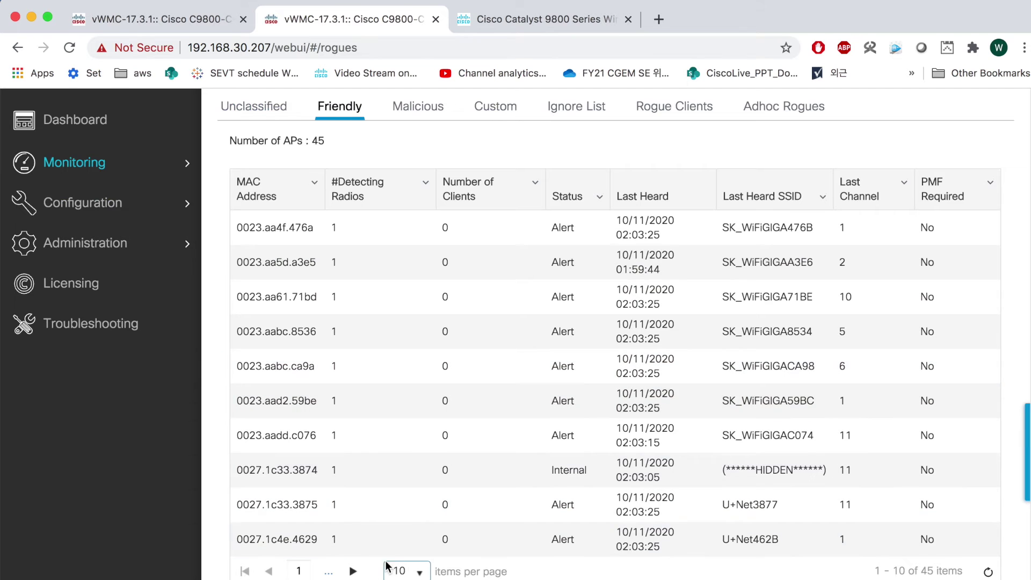
left_click(353, 571)
scroll(370, 543, "down", 3)
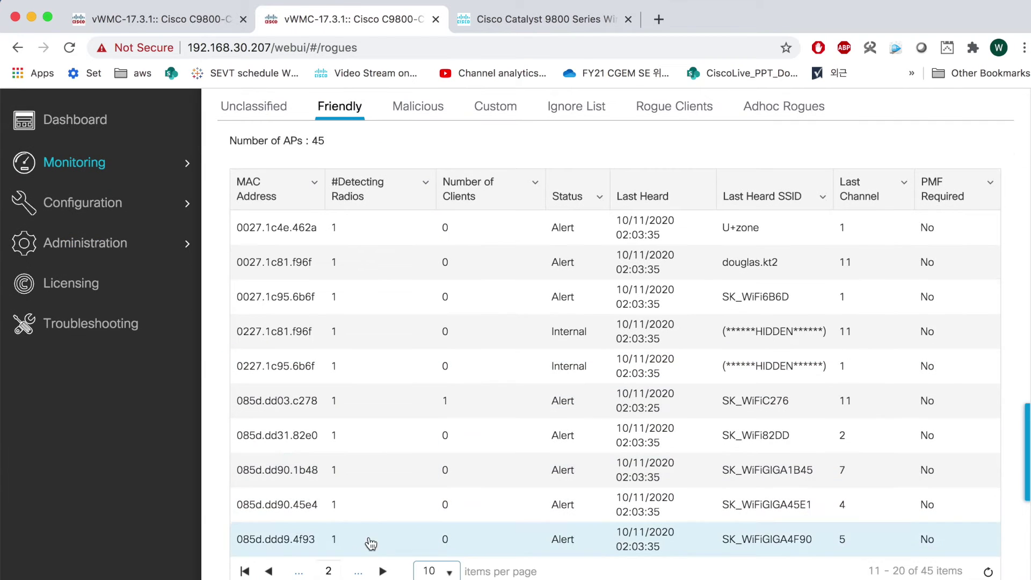
left_click(382, 571)
scroll(430, 483, "down", 3)
Return to the Unclassified rogue APs and examine the Rogue AP Detail of JJnetwork and freewifi, including the RSSI at the detecting AP
left_click(251, 105)
scroll(631, 345, "down", 3)
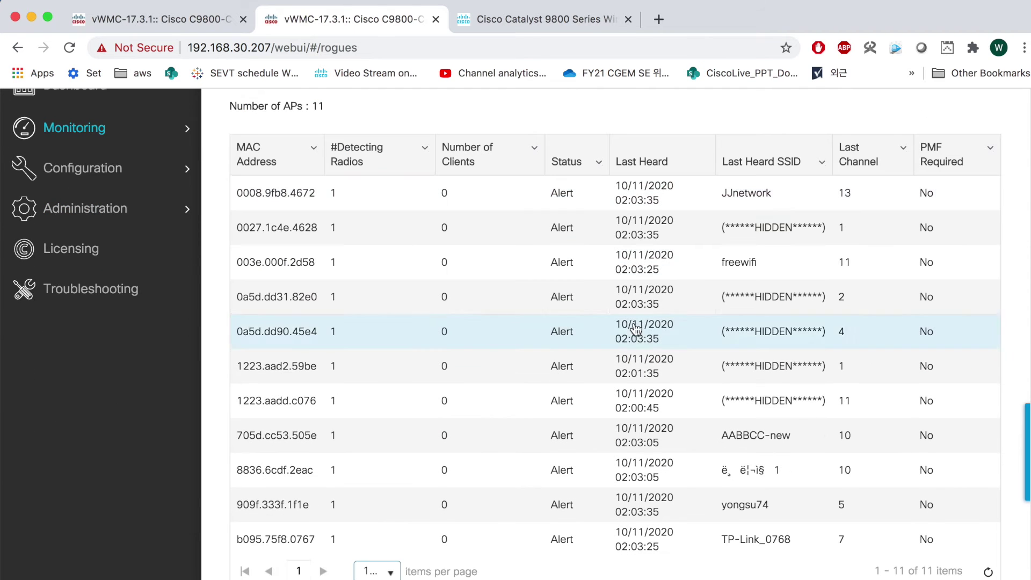
left_click(694, 197)
scroll(702, 395, "down", 7)
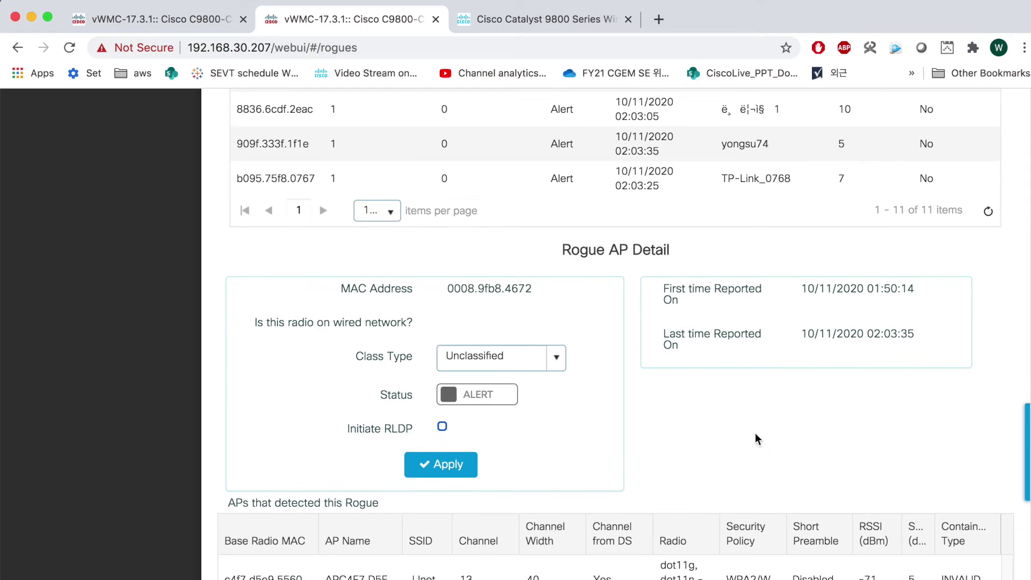
scroll(755, 438, "down", 1)
scroll(856, 539, "up", 12)
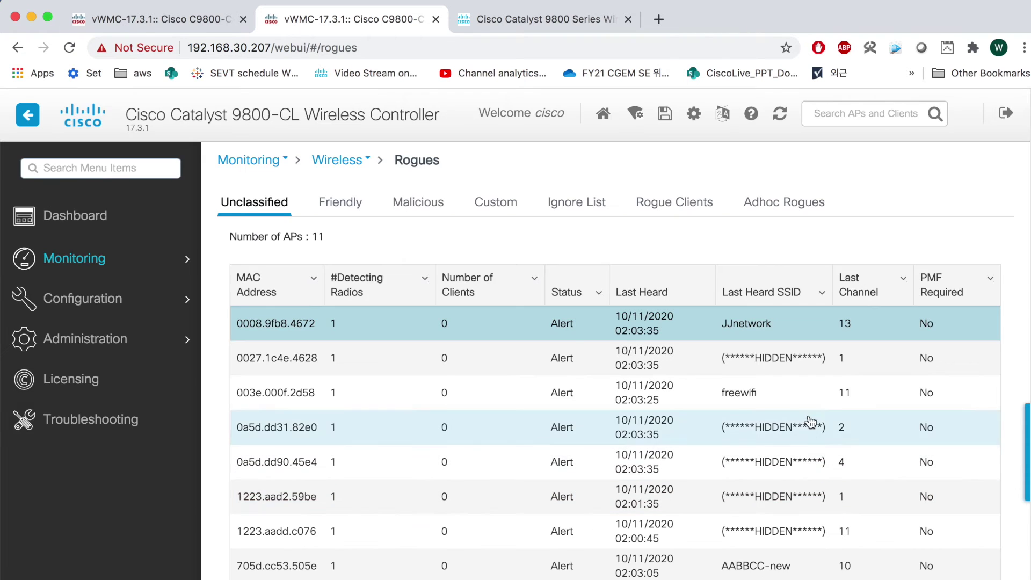
left_click(798, 397)
scroll(799, 455, "down", 10)
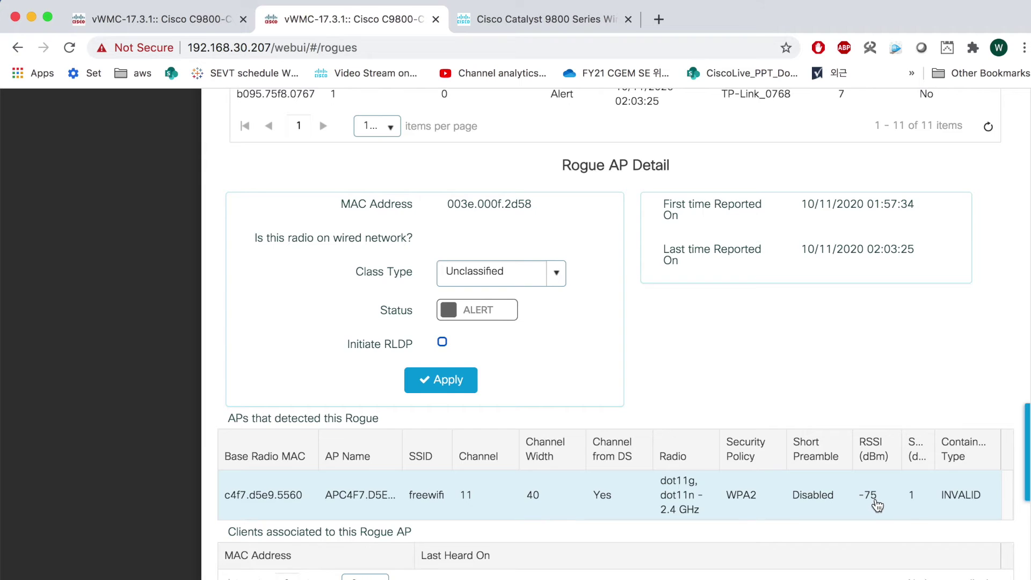
scroll(817, 424, "up", 5)
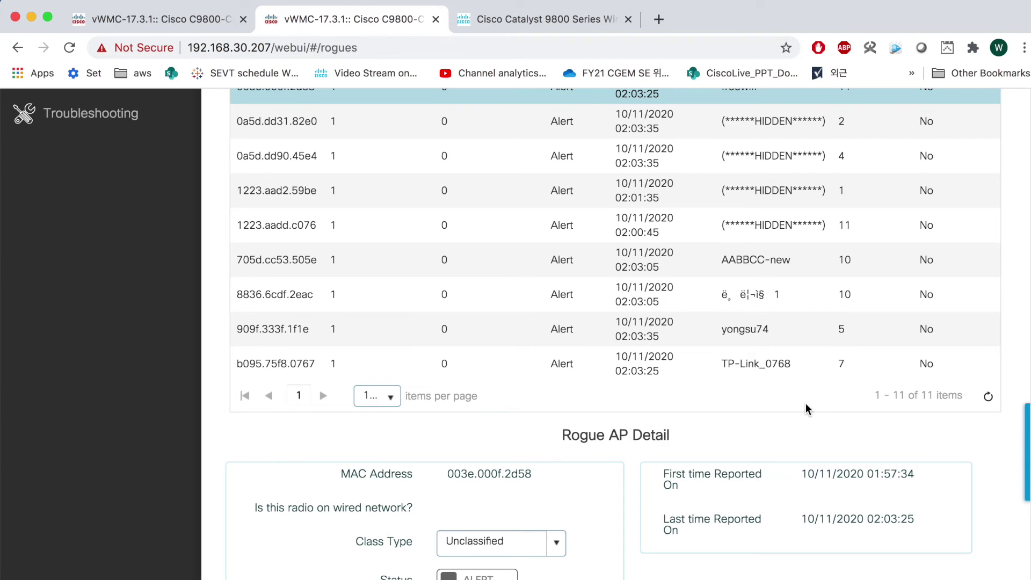
Review the Malicious rogue APs list and return to the Unclassified list
left_click(371, 396)
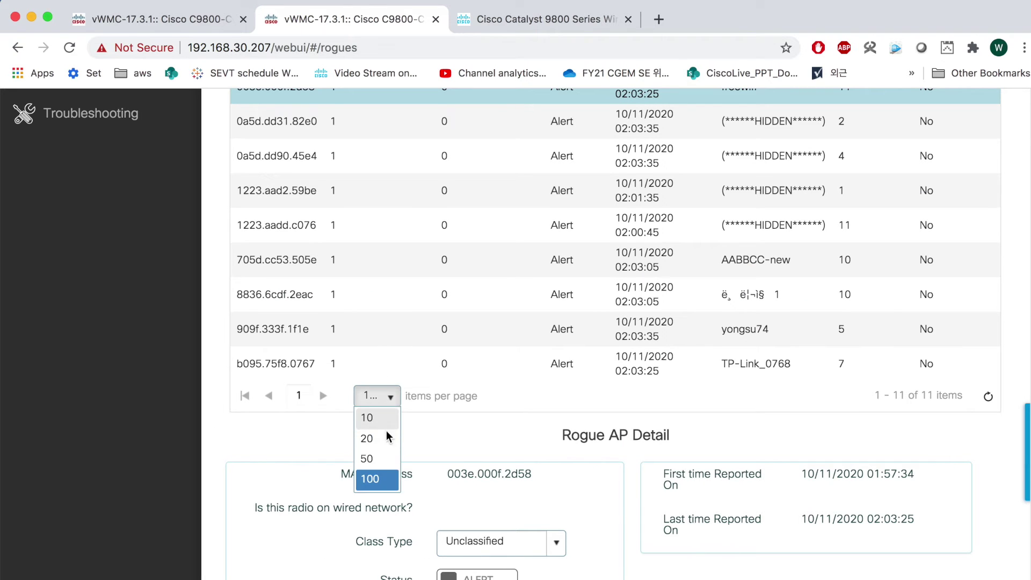
left_click(563, 402)
scroll(556, 401, "up", 4)
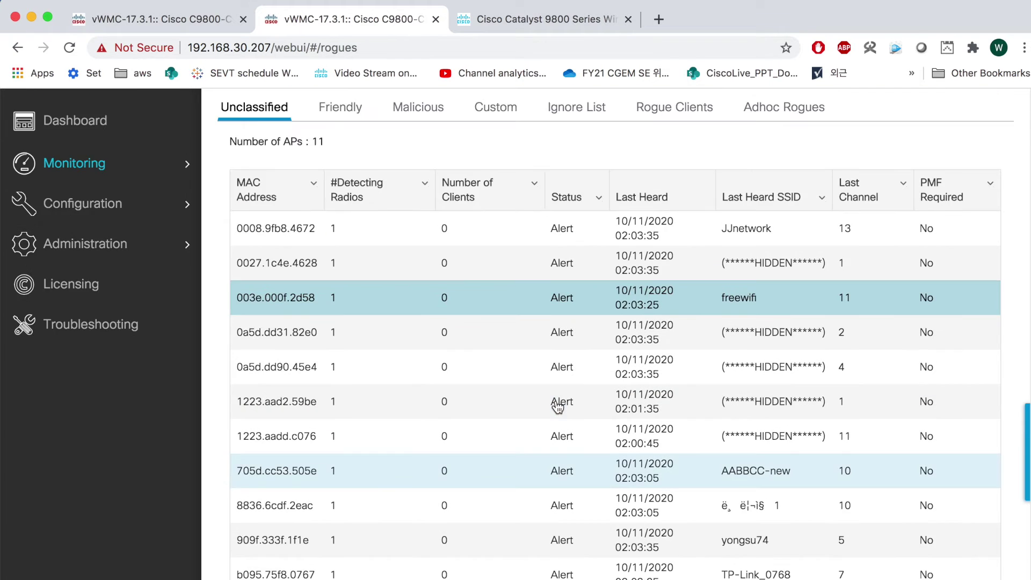
scroll(557, 406, "up", 1)
left_click(427, 174)
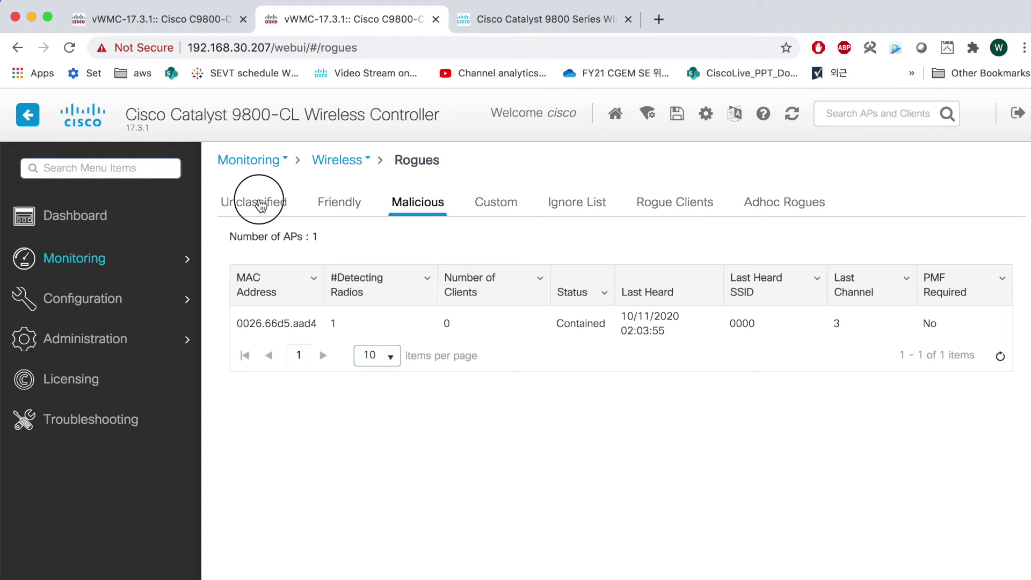
left_click(261, 206)
Delete the existing rogue AP rules test and -55 from the Wireless Protection Policies
left_click(214, 19)
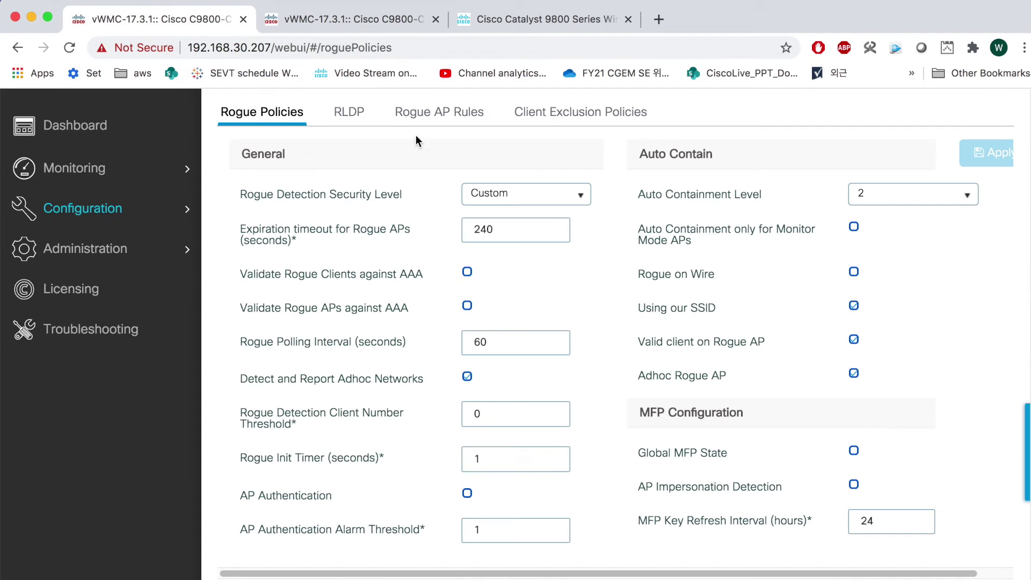
left_click(424, 114)
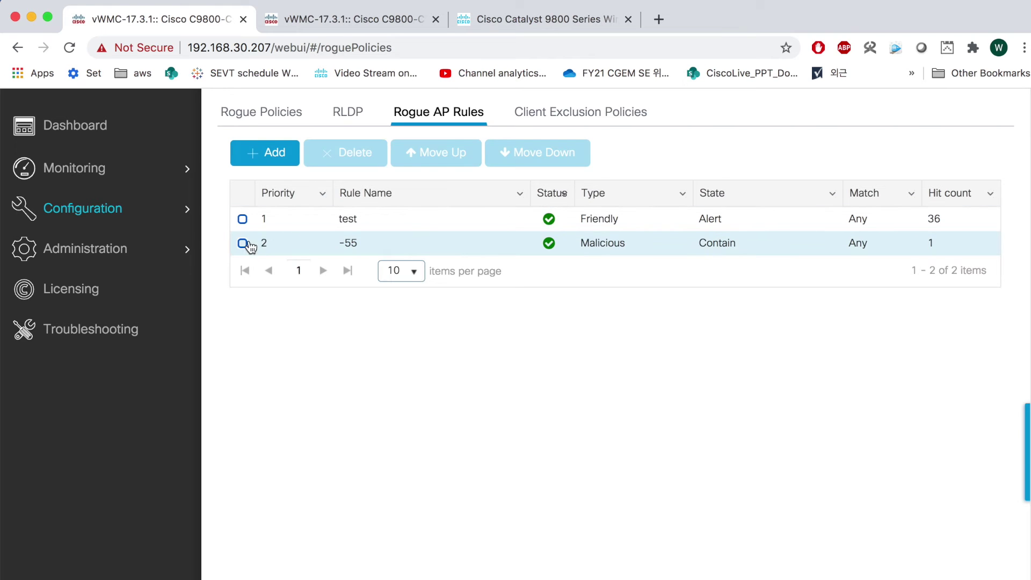
left_click(242, 219)
left_click(242, 243)
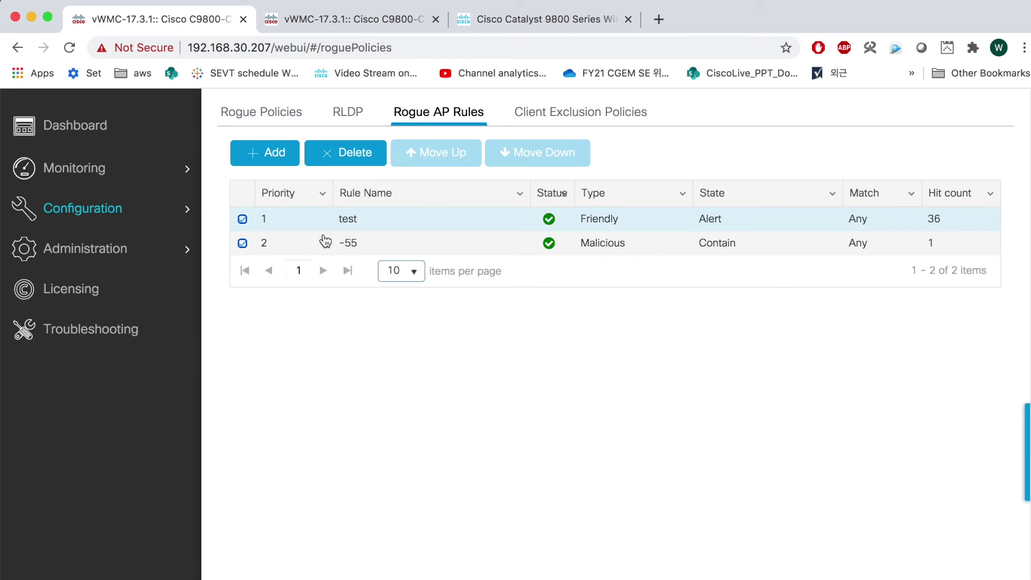
left_click(356, 153)
left_click(675, 382)
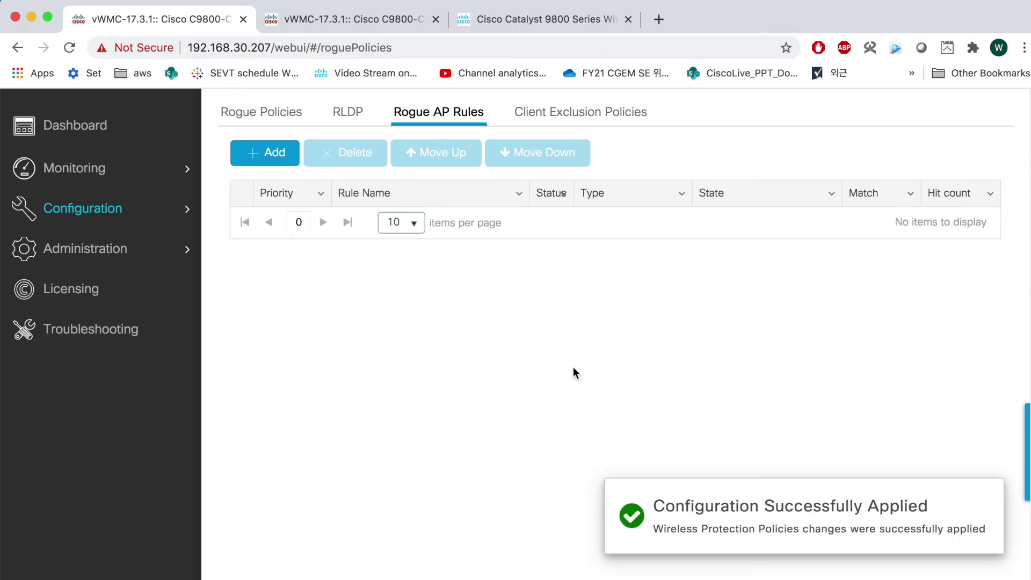
Reopen the rogue APs from the controller dashboard, show 100 items per page and look through the whole Unclassified list
left_click(367, 24)
left_click(92, 215)
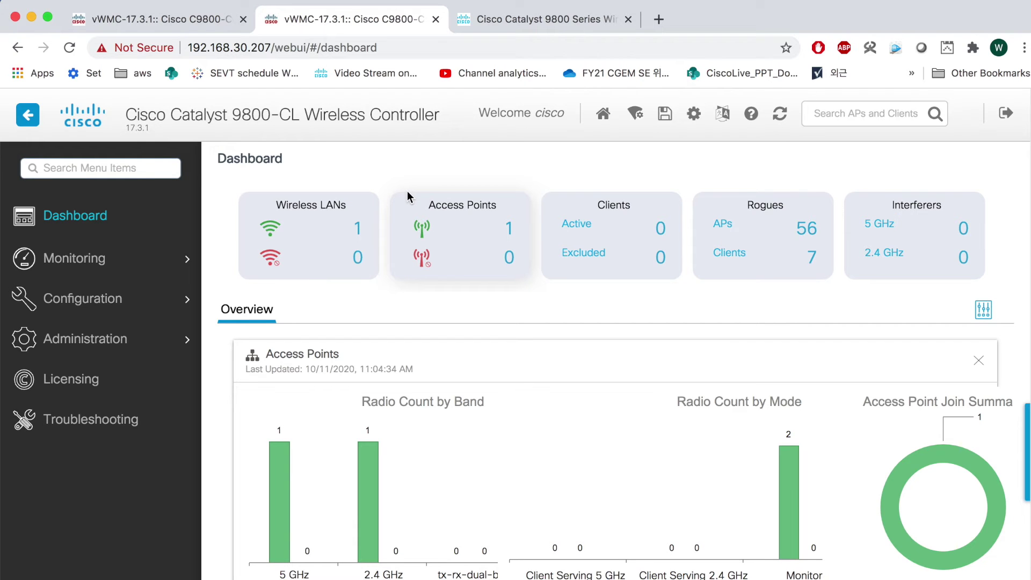
left_click(806, 230)
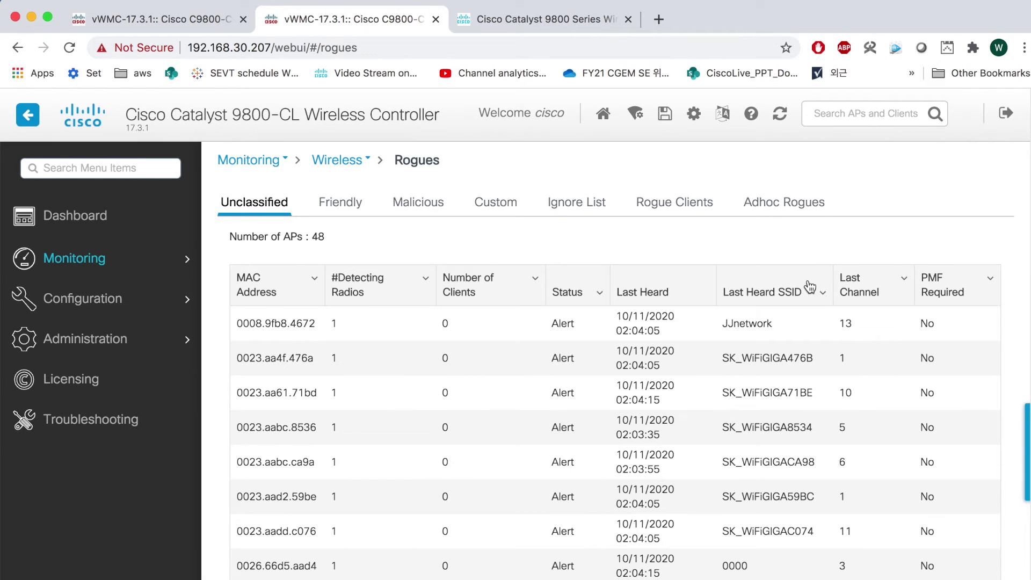
scroll(810, 288, "down", 3)
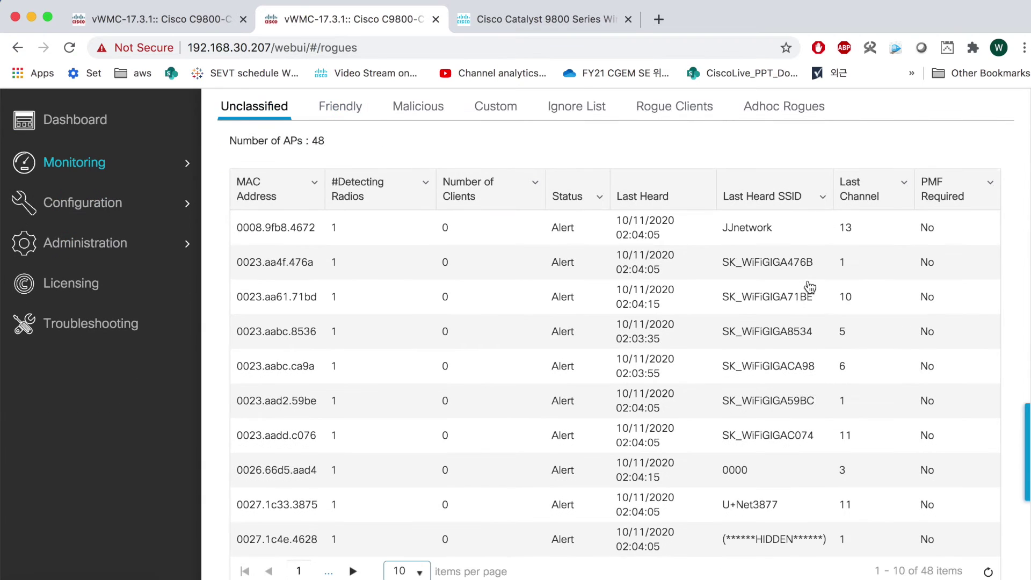
left_click(407, 571)
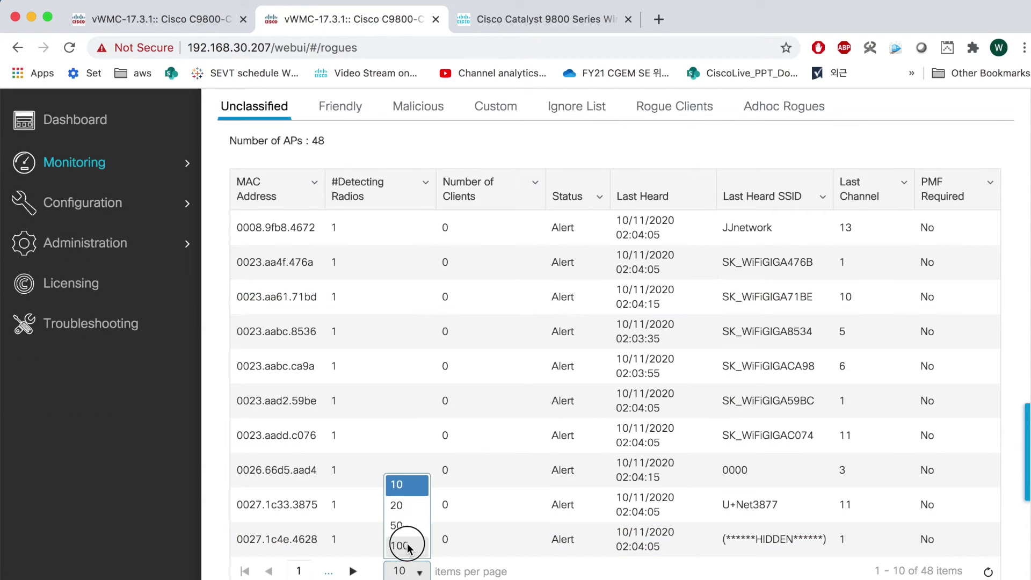
left_click(400, 546)
scroll(833, 455, "down", 5)
scroll(835, 455, "down", 7)
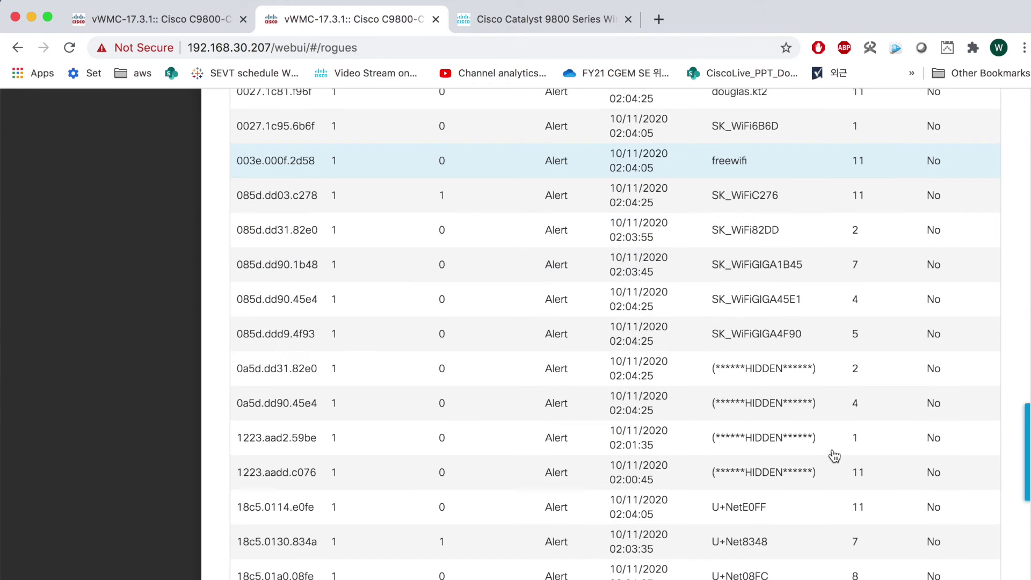
scroll(834, 456, "down", 3)
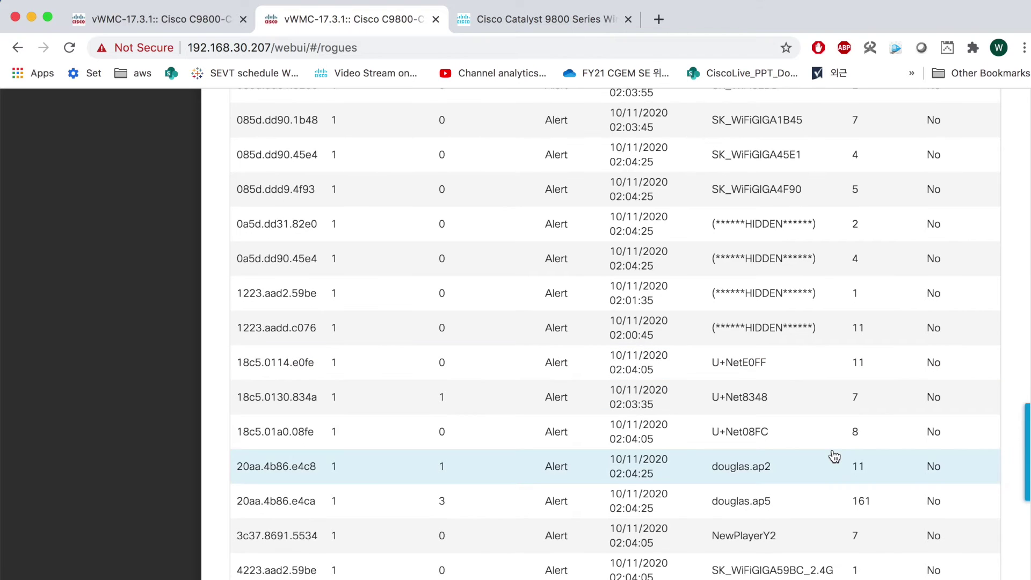
scroll(834, 456, "down", 6)
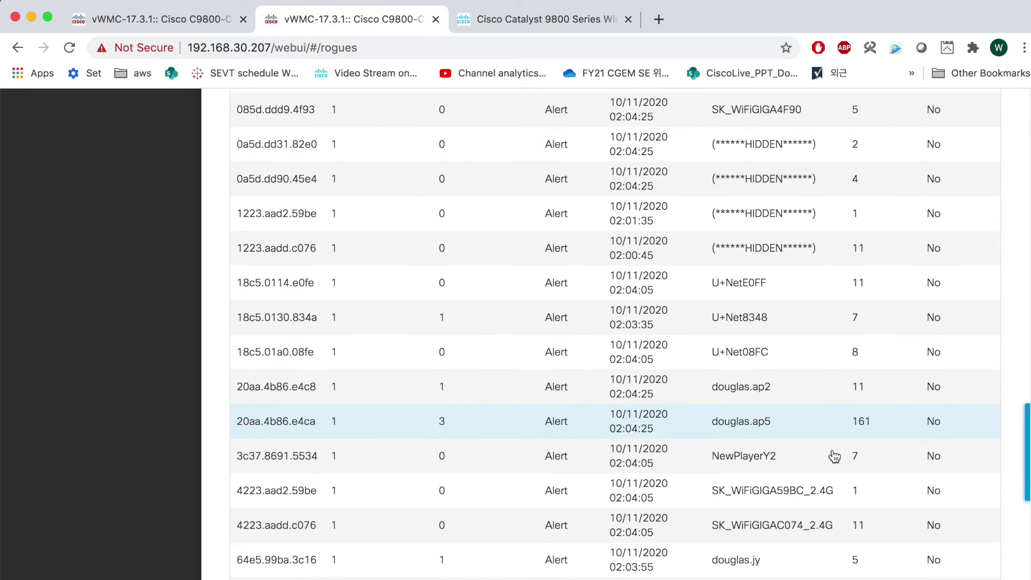
scroll(834, 455, "down", 6)
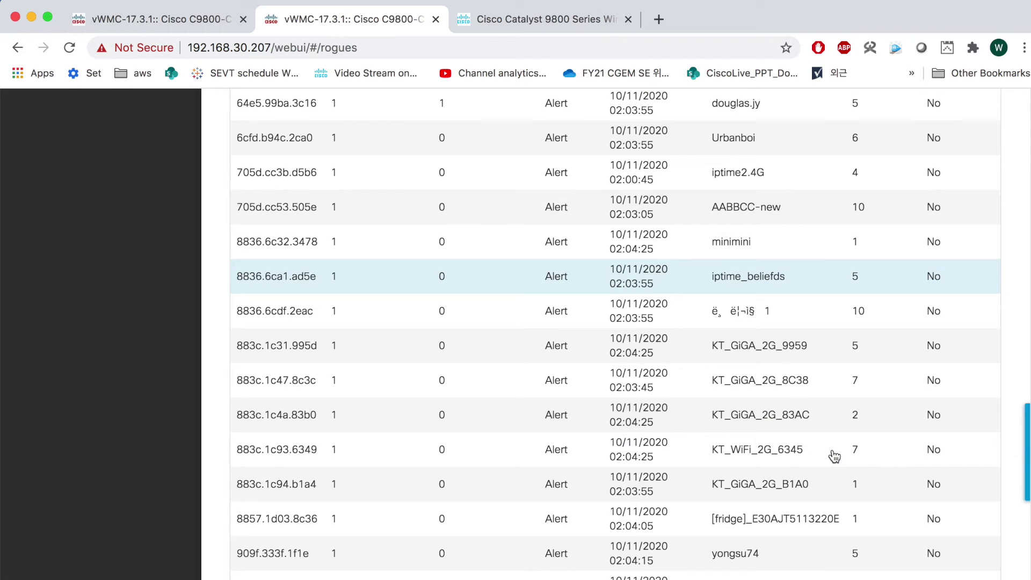
scroll(835, 455, "up", 20)
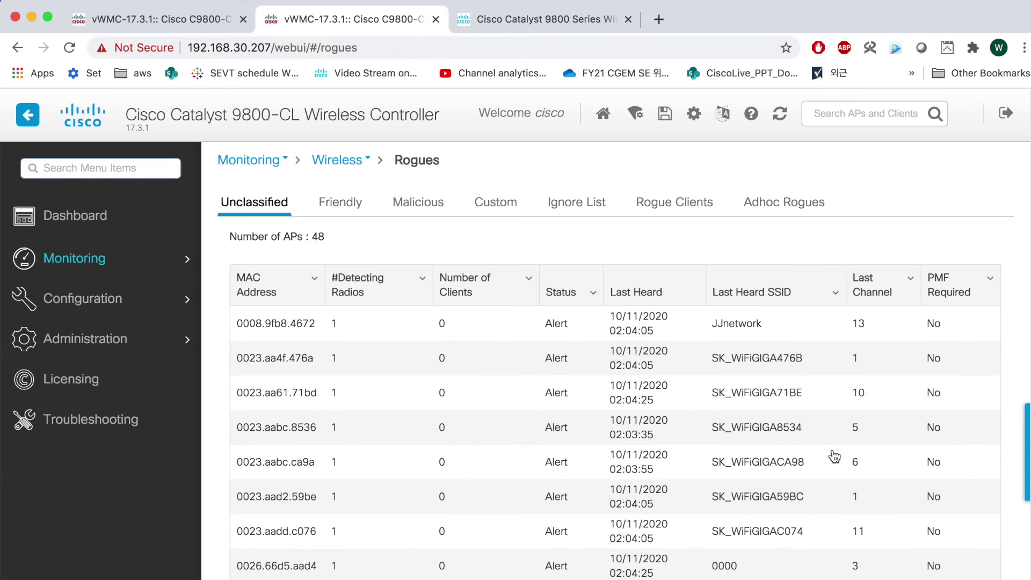
Add a rogue AP rule named ssid with type Friendly and state Alert, and apply it to the device
left_click(237, 26)
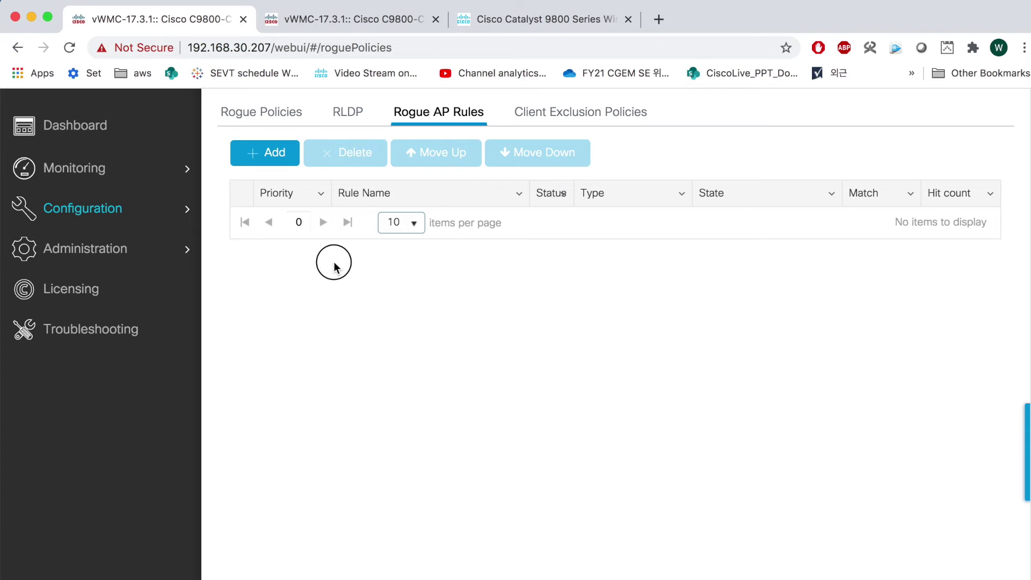
left_click(287, 157)
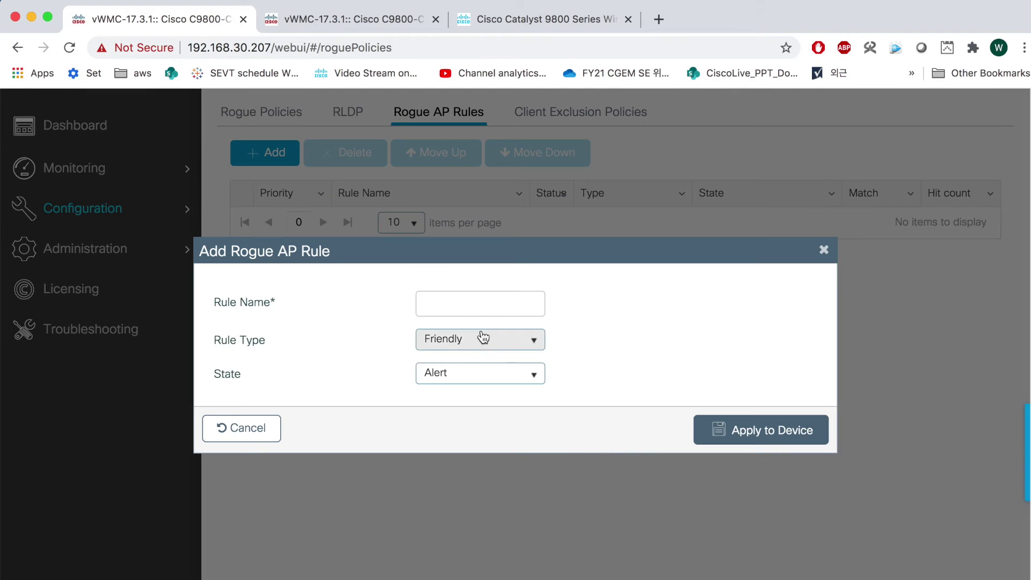
left_click(476, 307)
type("ssid")
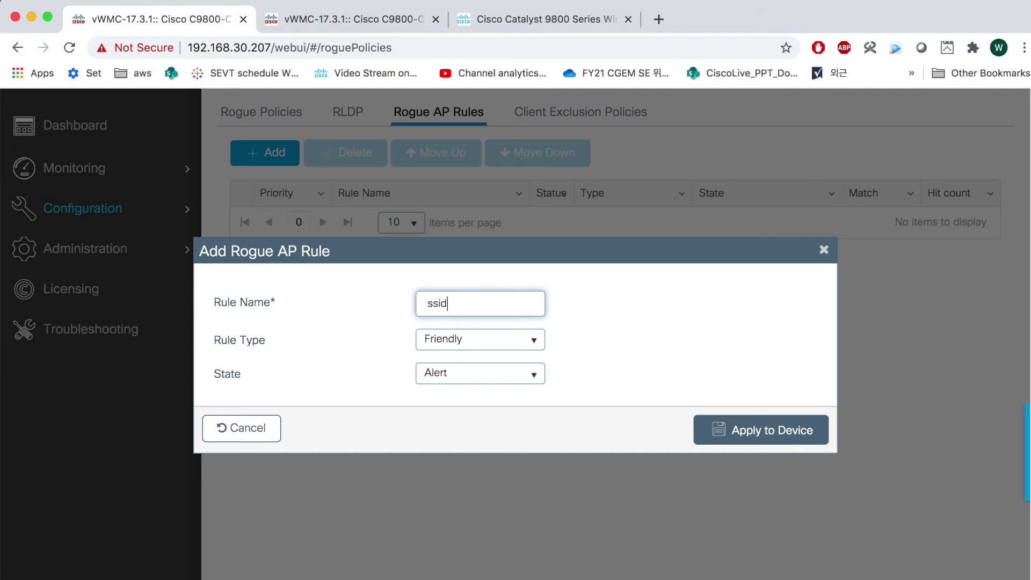
left_click(755, 430)
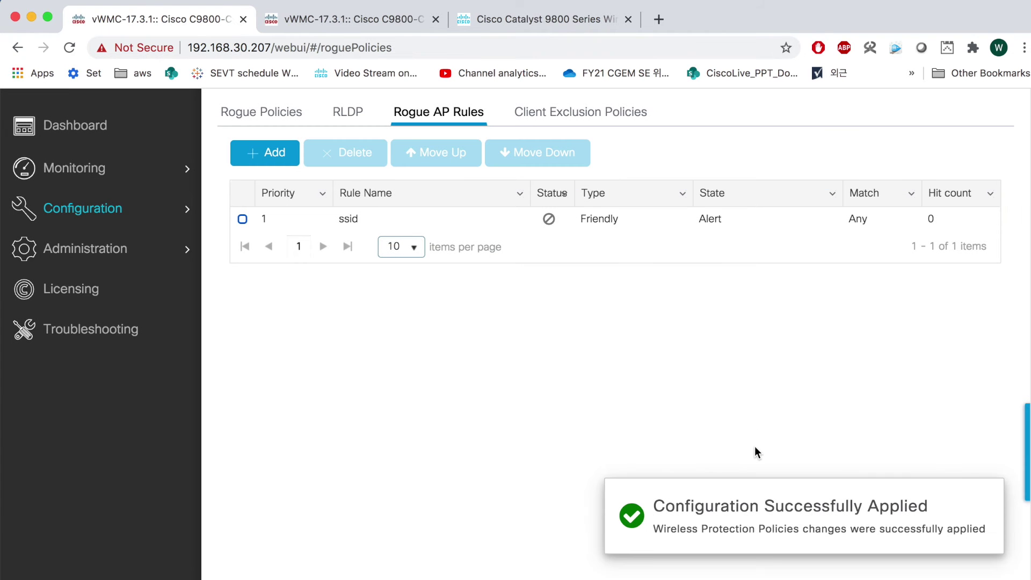
Edit the ssid rule and add a substring-ssid condition with the substrings D, G, K and N
left_click(602, 218)
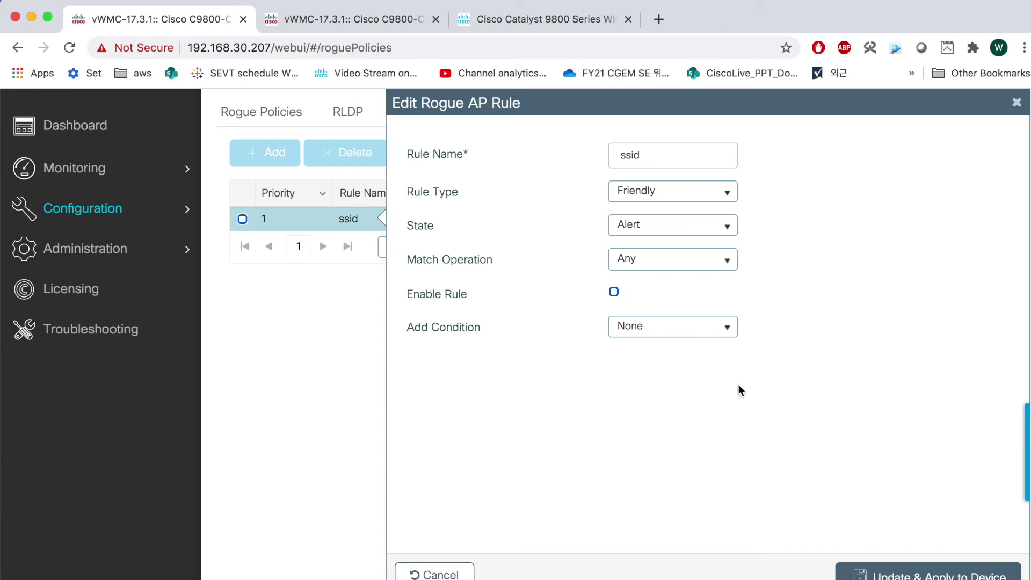
left_click(693, 340)
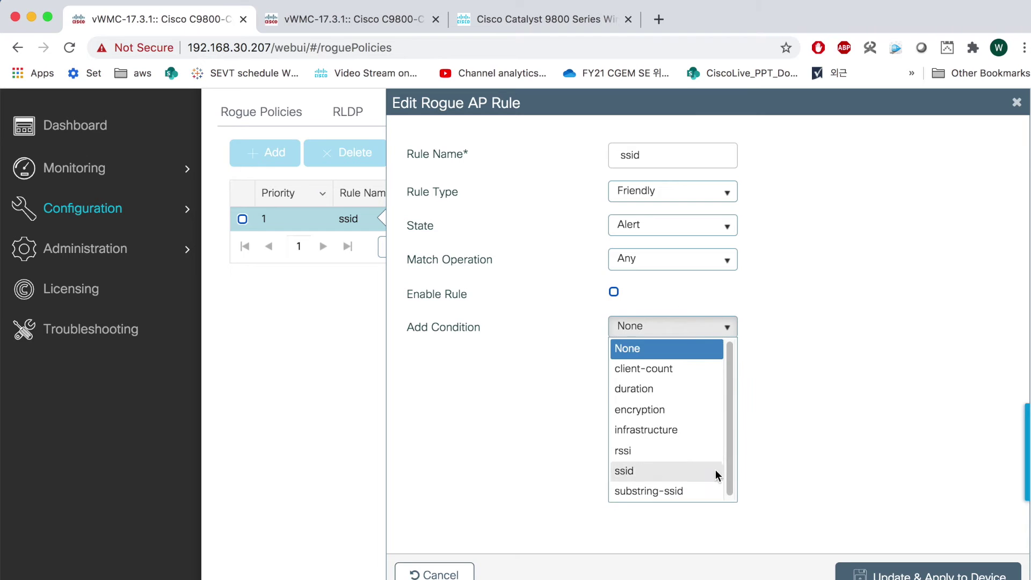
left_click(714, 489)
left_click(670, 370)
type("D")
left_click(781, 361)
type("G")
left_click(779, 362)
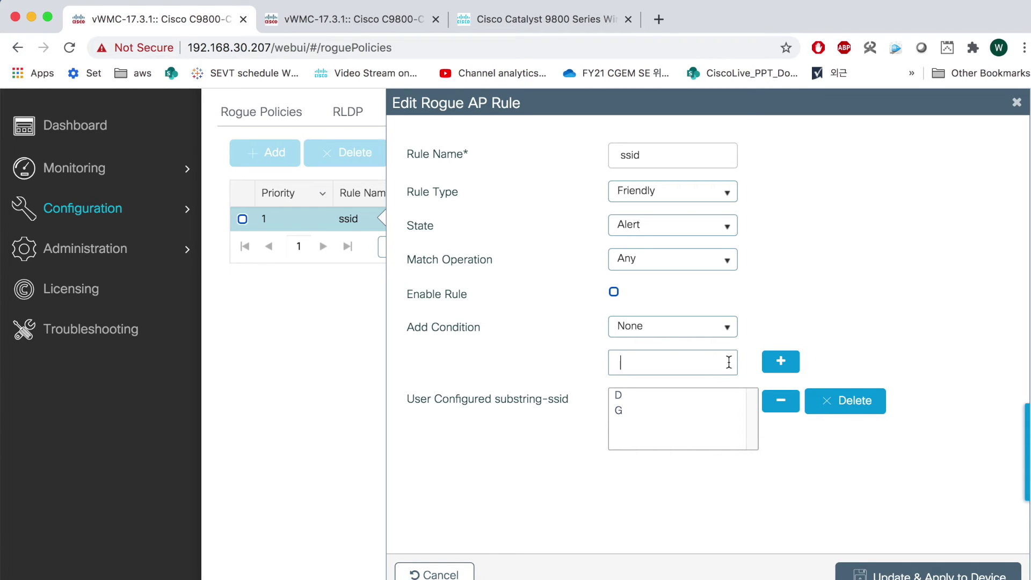
type("K")
left_click(782, 361)
type("N")
left_click(781, 361)
Add the substrings R, S and m to the ssid rule's condition, then enable the rule and apply it to the device
left_click(798, 366)
type("B")
left_click(779, 362)
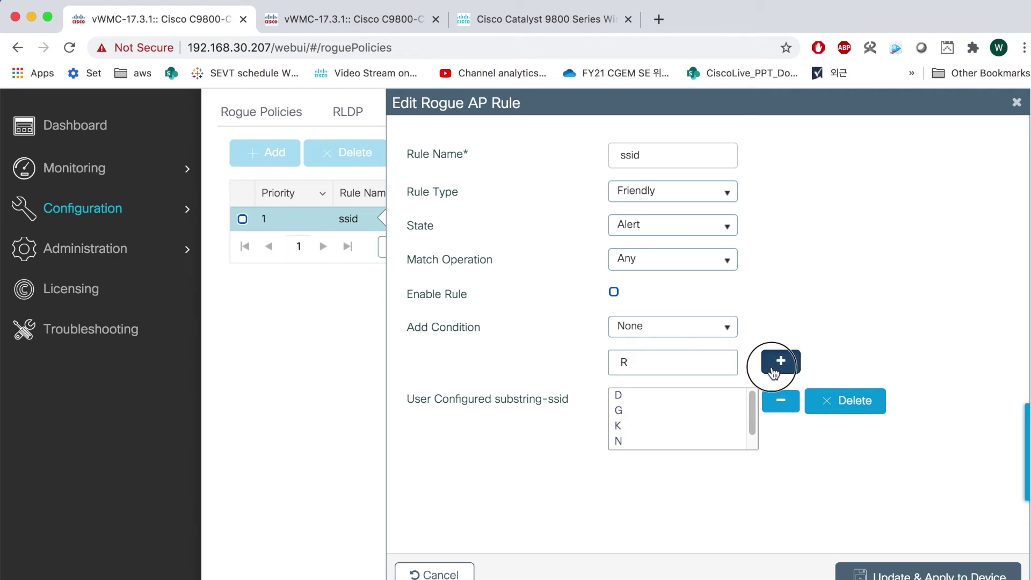
type("S")
left_click(782, 360)
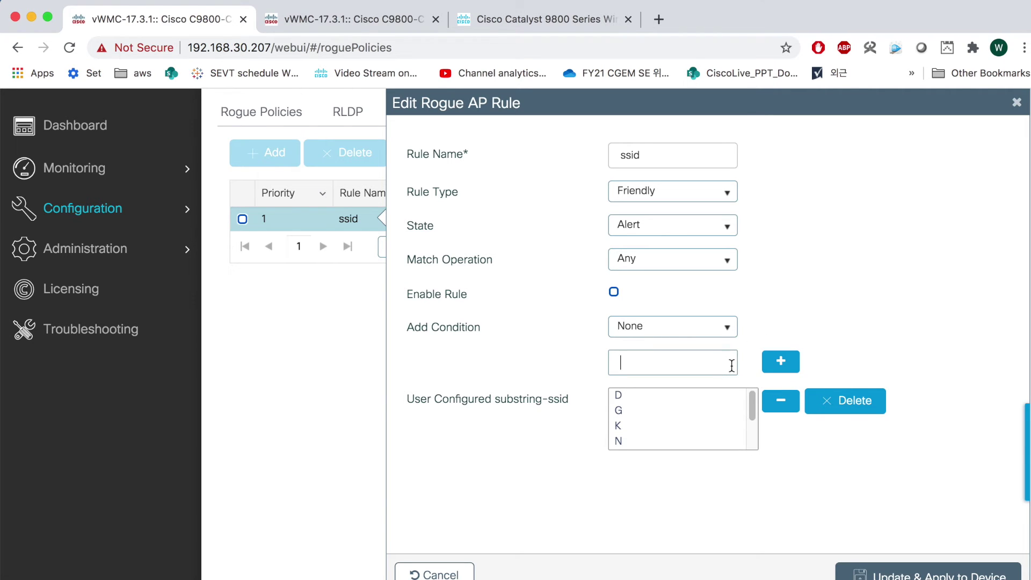
left_click(765, 369)
left_click(767, 367)
type("m")
left_click(765, 360)
left_click(614, 293)
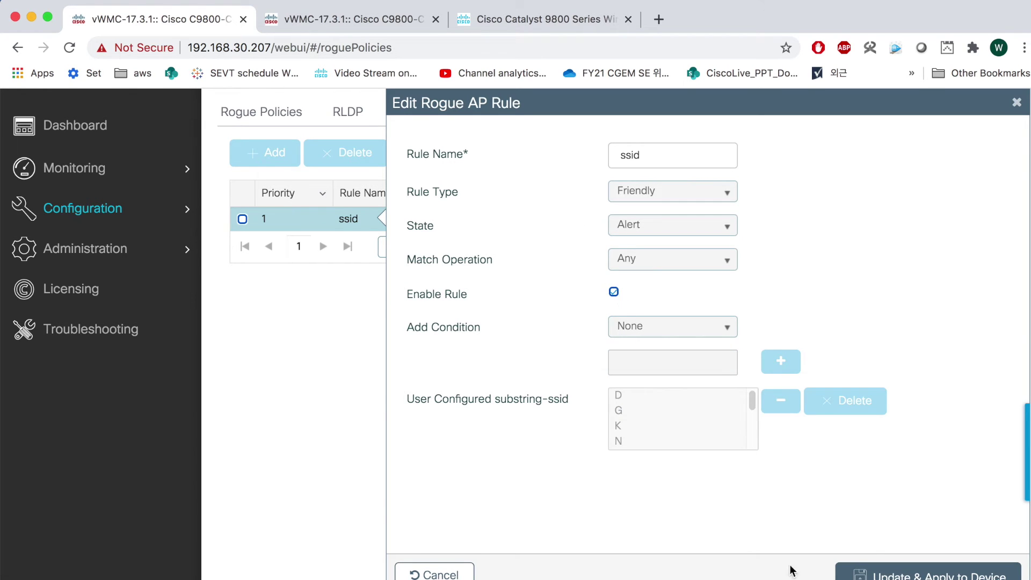
left_click(858, 574)
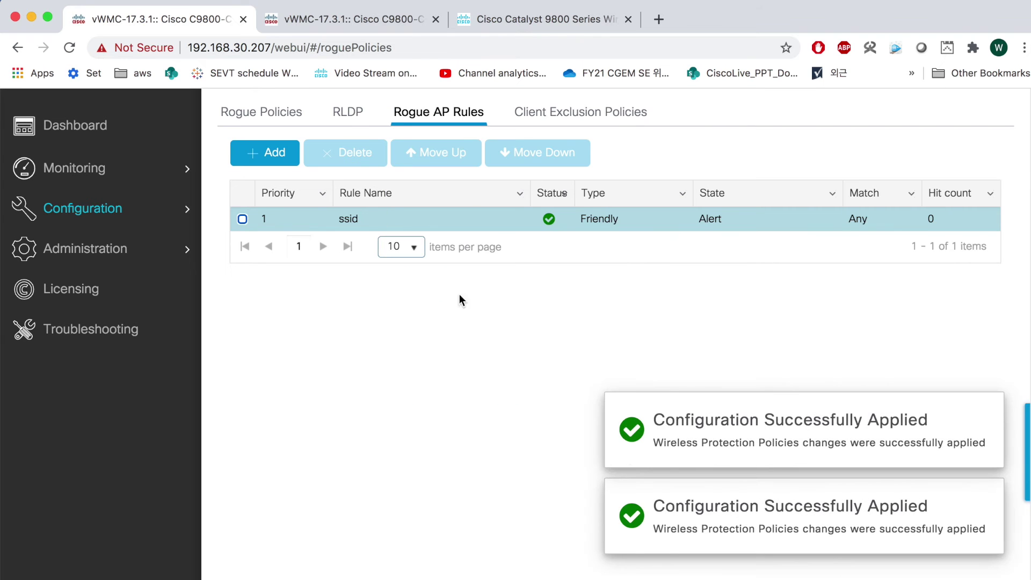
Review the Friendly rogue AP list and the remaining Unclassified rogue APs on the Rogues monitoring page
left_click(355, 22)
left_click(335, 209)
scroll(644, 386, "down", 3)
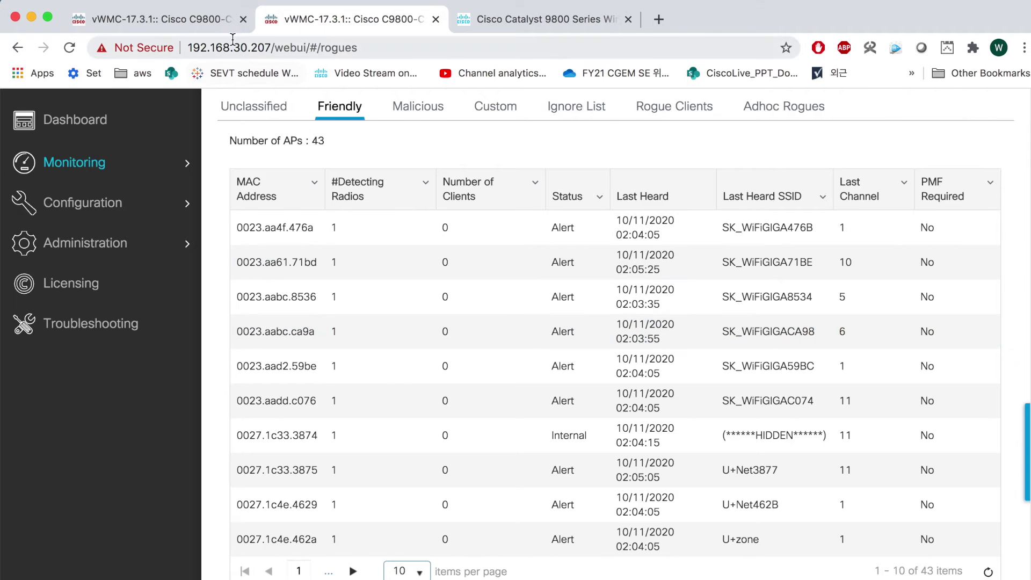
left_click(217, 24)
left_click(343, 19)
left_click(280, 110)
scroll(525, 339, "down", 3)
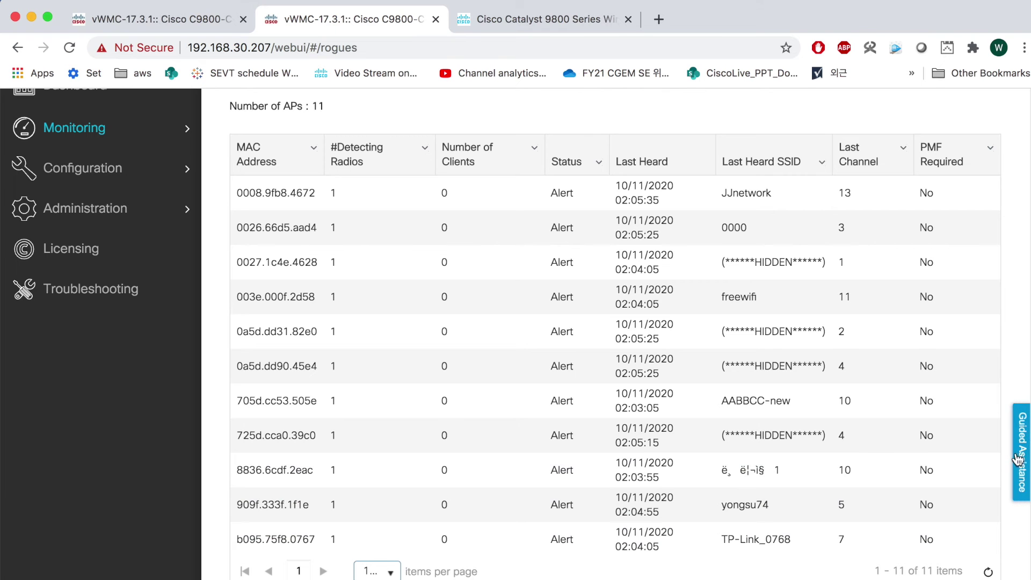
Check the detecting AP's RSSI in the details of the last three Unclassified rogue APs
left_click(845, 474)
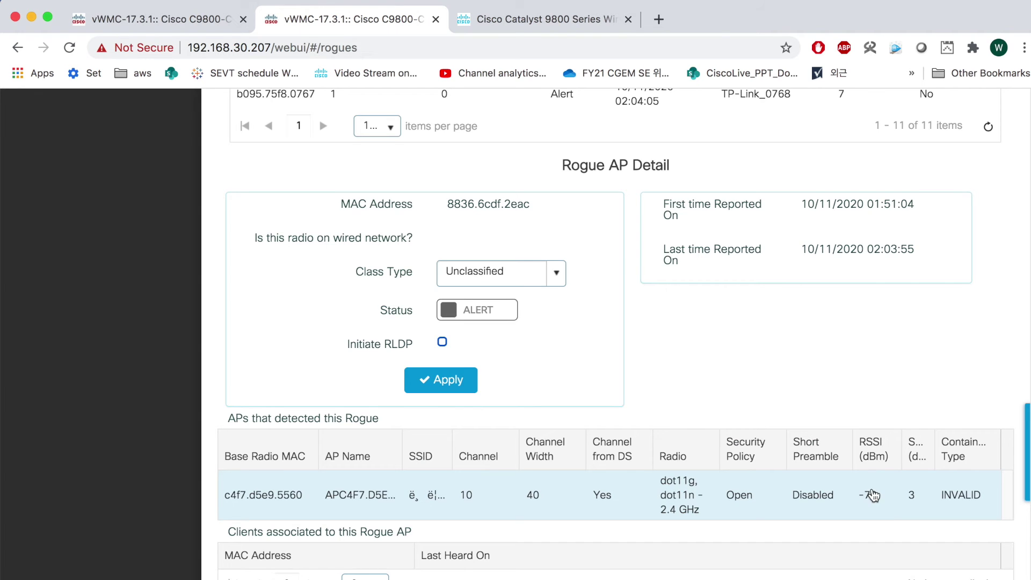
scroll(868, 494, "up", 3)
left_click(853, 222)
scroll(866, 331, "down", 2)
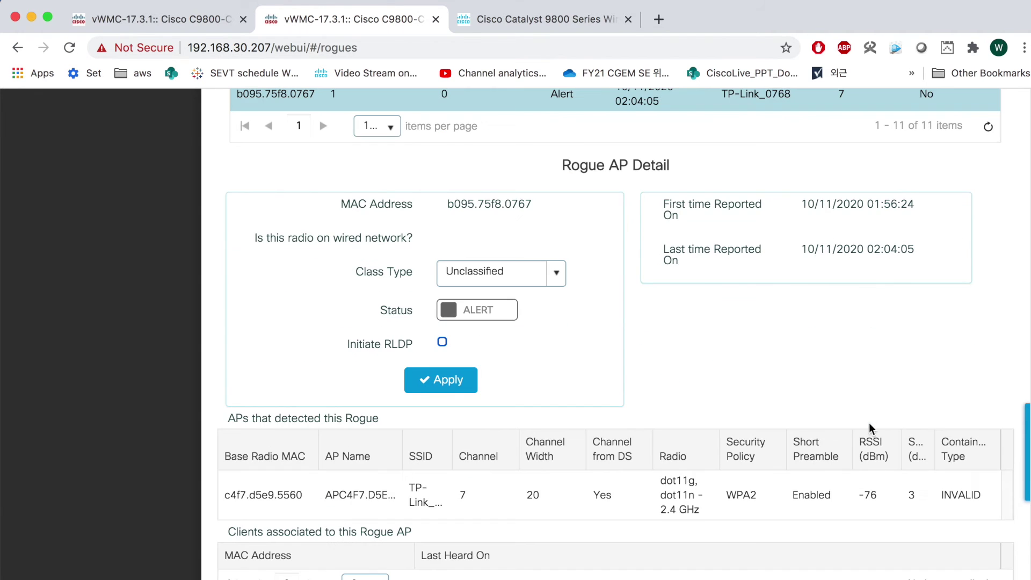
scroll(870, 486, "up", 5)
left_click(873, 350)
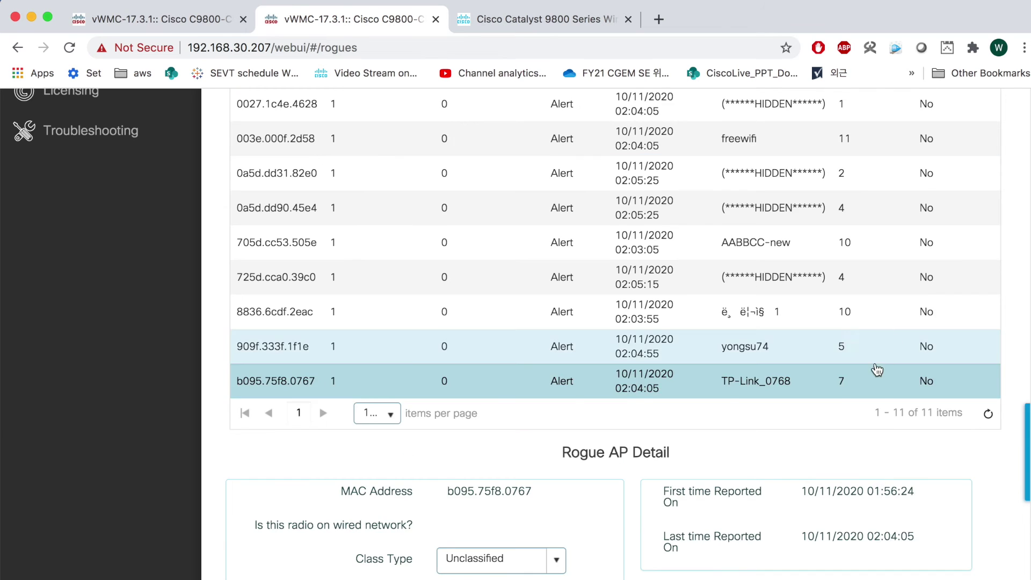
scroll(876, 369, "down", 5)
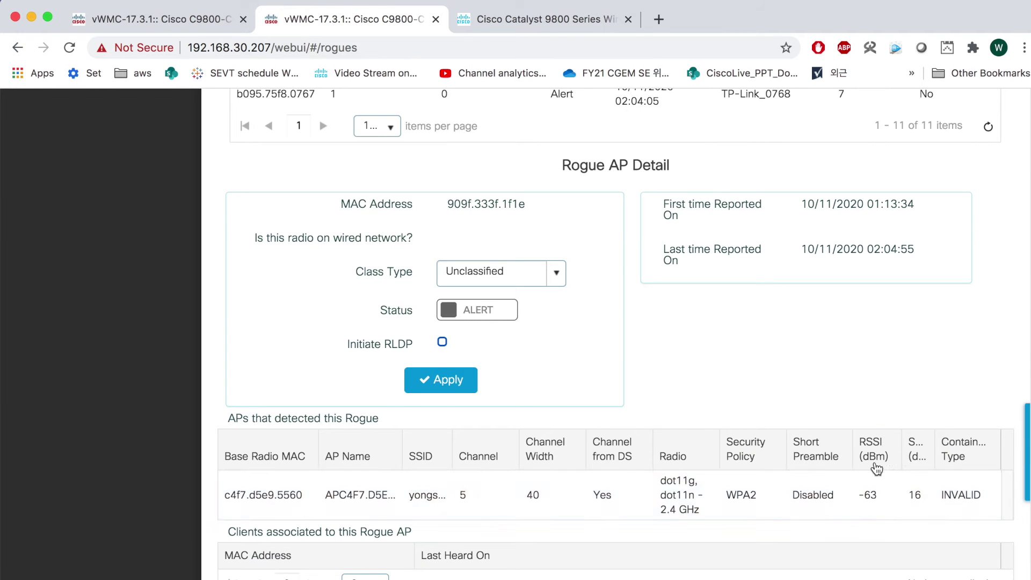
scroll(881, 484, "up", 10)
scroll(871, 454, "down", 1)
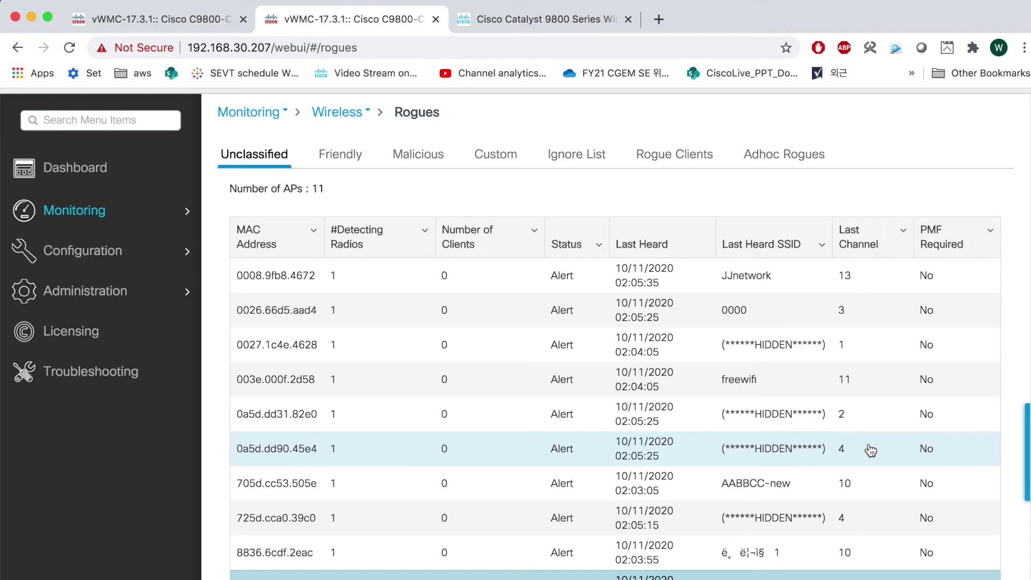
Open the details of the Unclassified rogue AP with SSID 0000 and check its RSSI
left_click(811, 310)
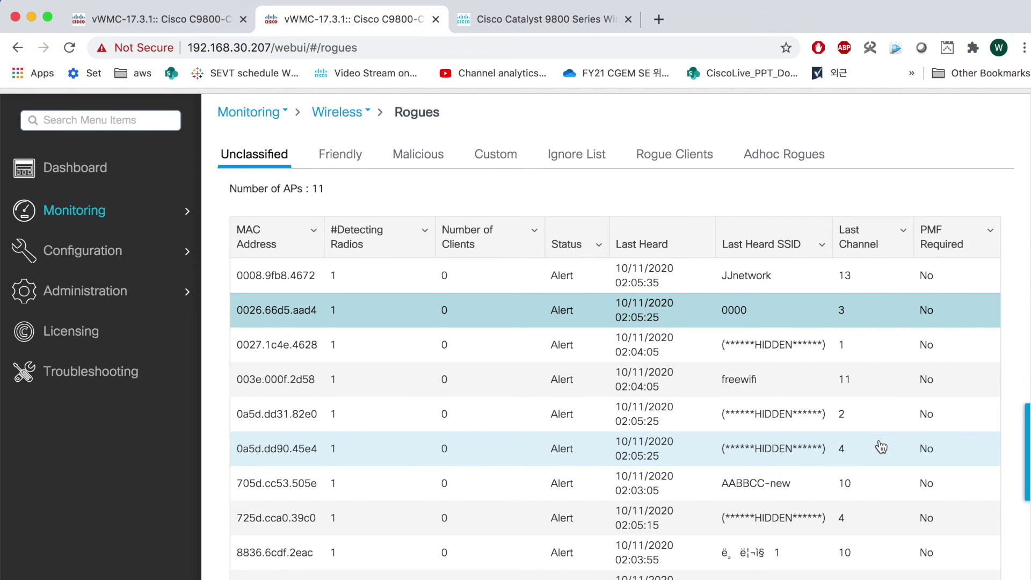
scroll(881, 447, "down", 9)
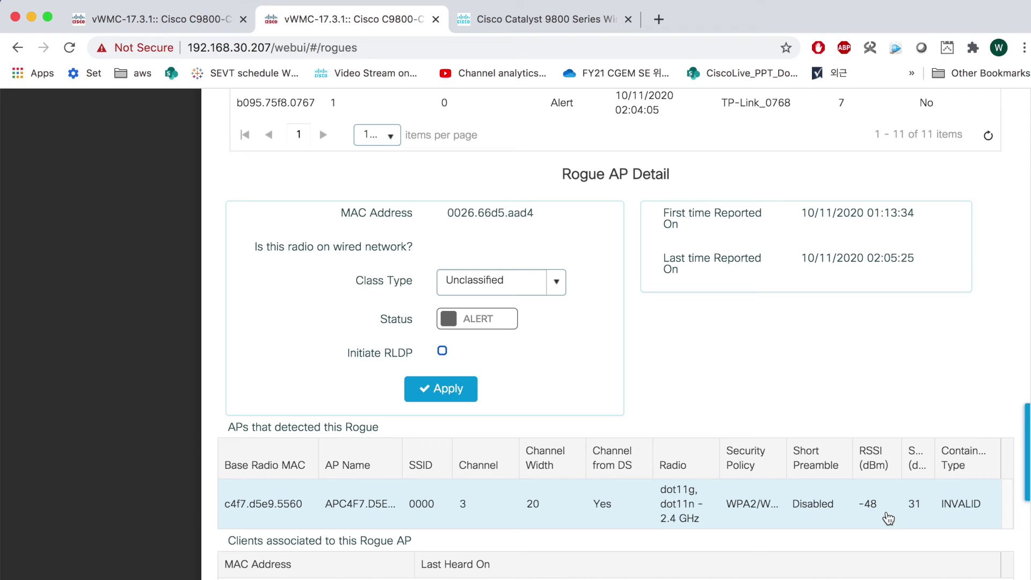
scroll(888, 518, "up", 10)
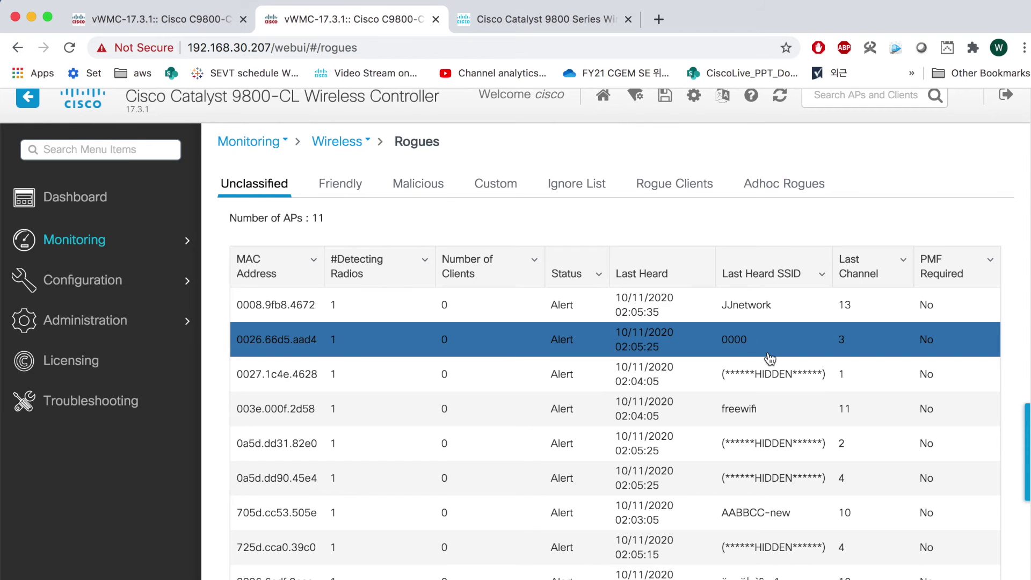
scroll(769, 359, "down", 10)
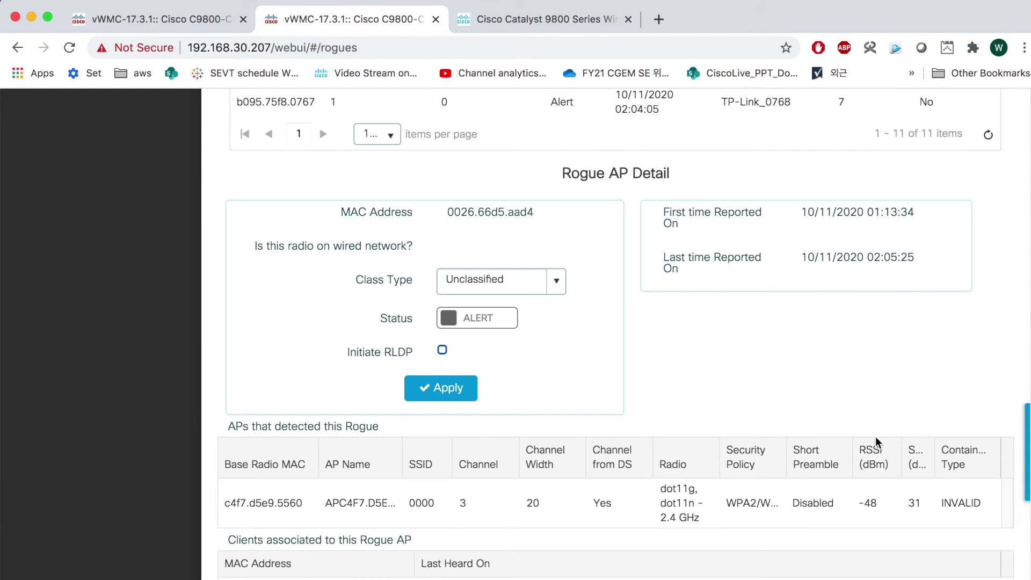
scroll(702, 404, "up", 10)
Add a rogue AP rule named -48 with type Friendly and state Alert, and apply it to the device
left_click(185, 24)
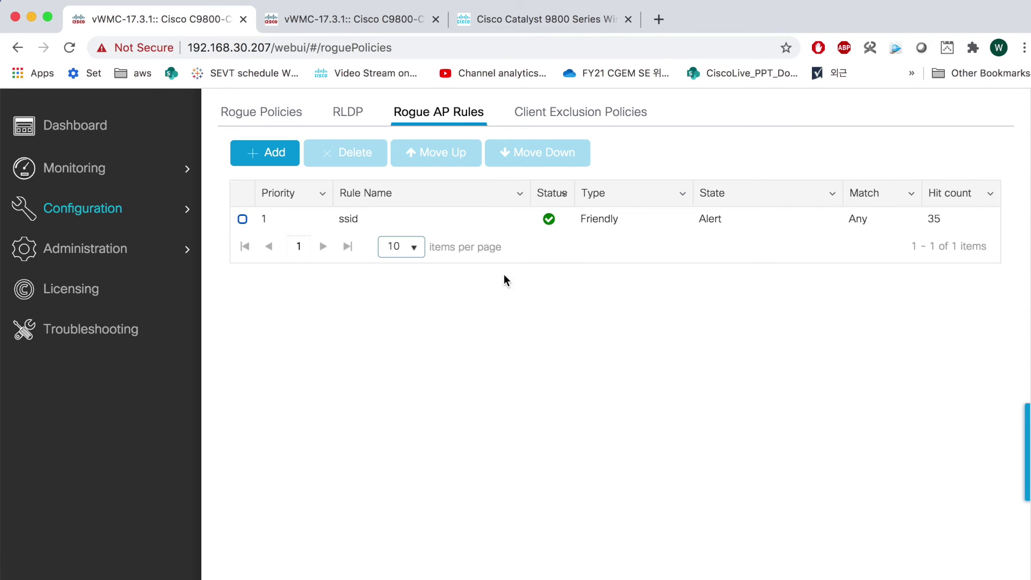
left_click(265, 152)
left_click(510, 304)
type("-48")
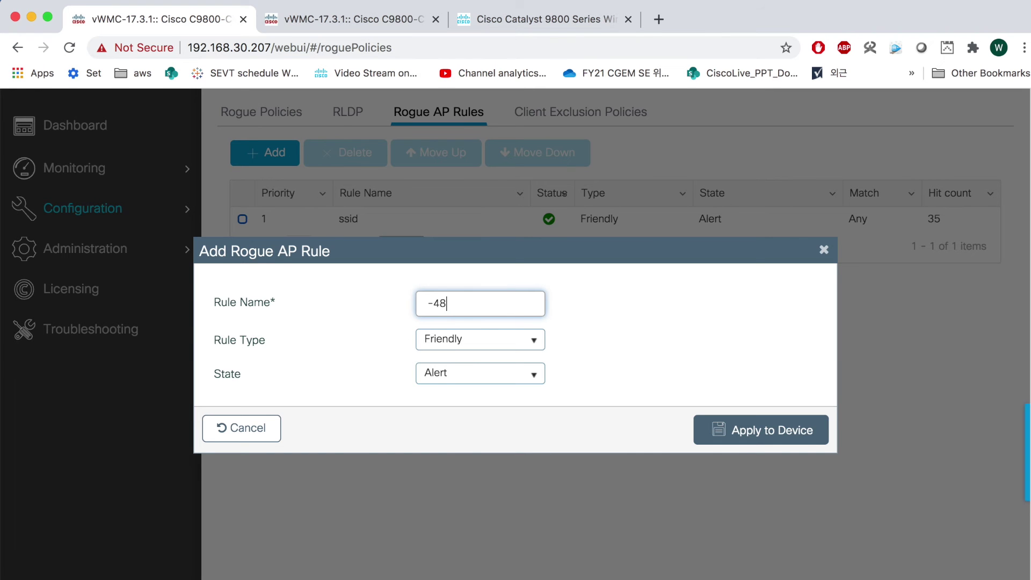
left_click(729, 430)
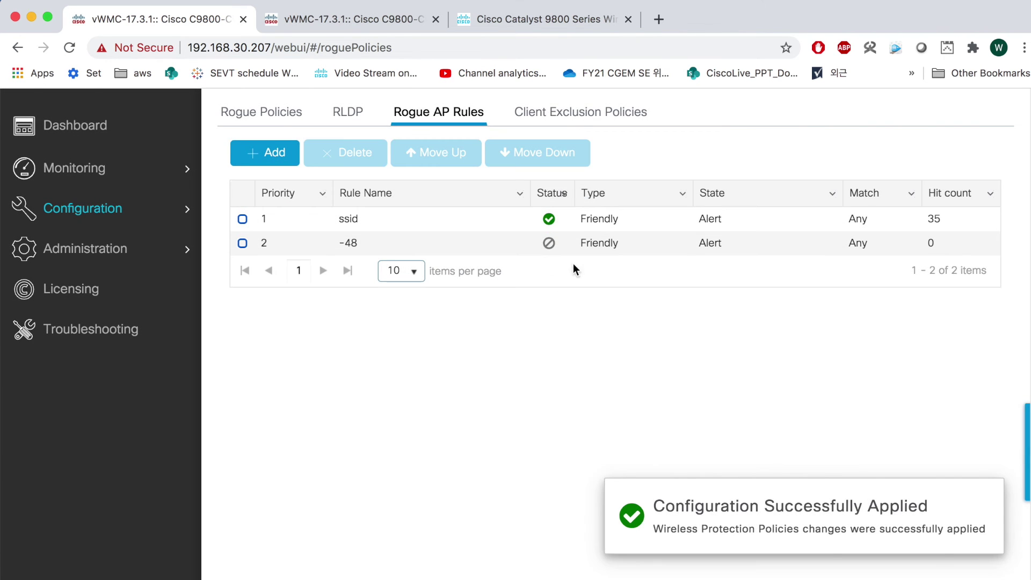
Edit the -48 rule, setting its rule type to Malicious and its state to Contain
left_click(580, 243)
left_click(653, 195)
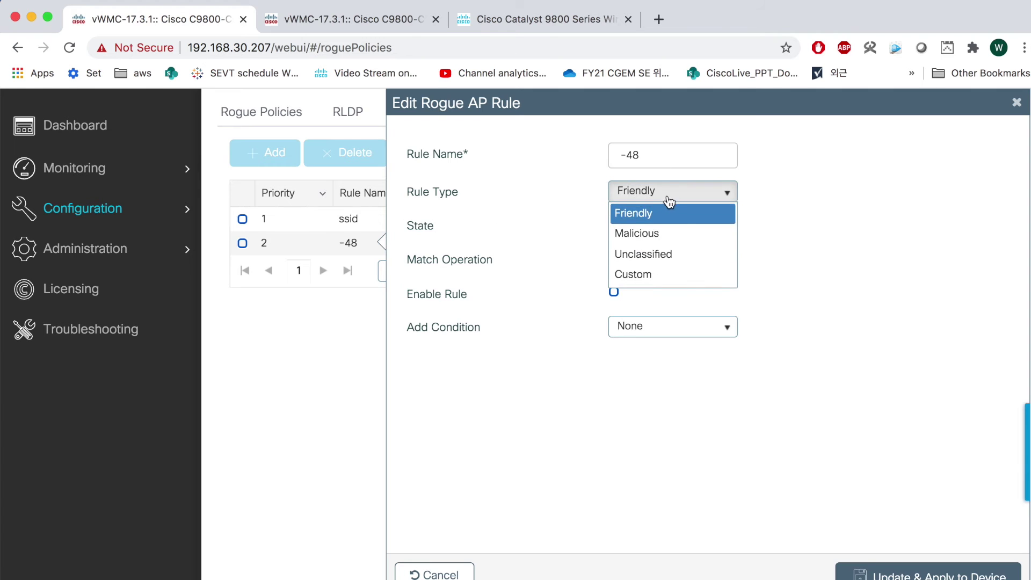
left_click(679, 239)
left_click(648, 226)
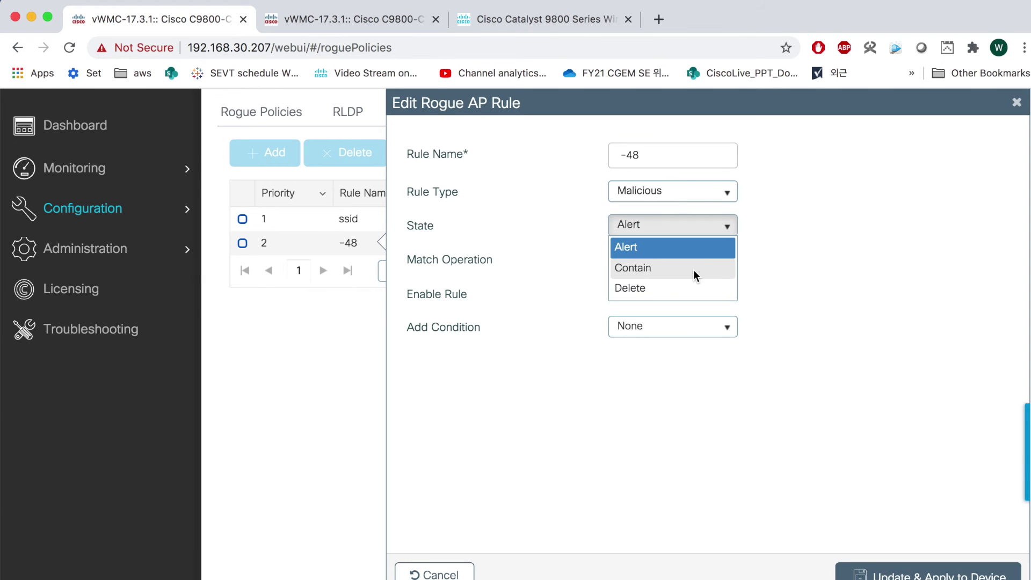
left_click(691, 269)
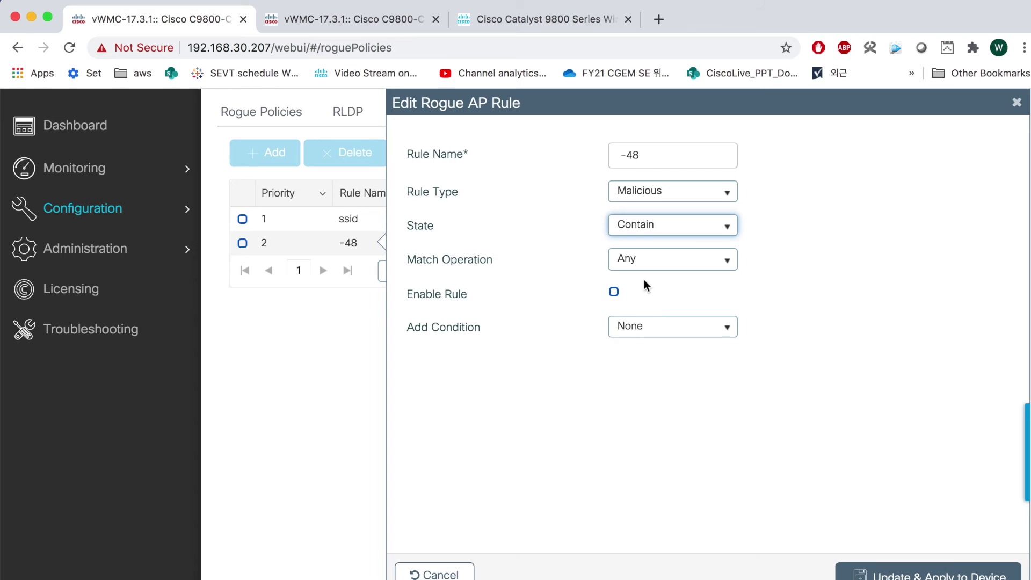
Add an rssi condition with a minimum RSSI of -50 to the -48 rule, enable the rule and apply it to the device
left_click(661, 328)
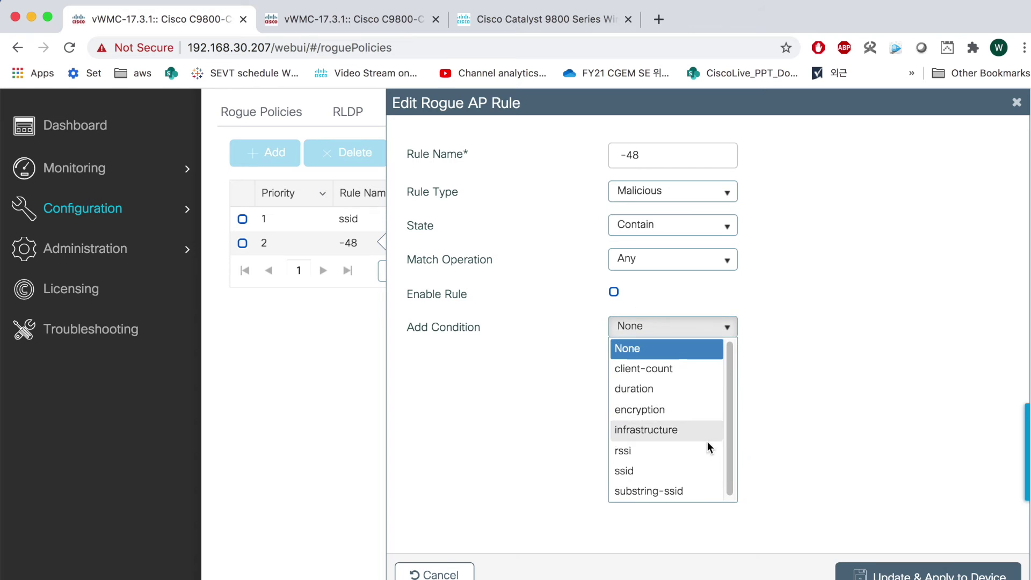
left_click(676, 456)
left_click(667, 362)
type("-50")
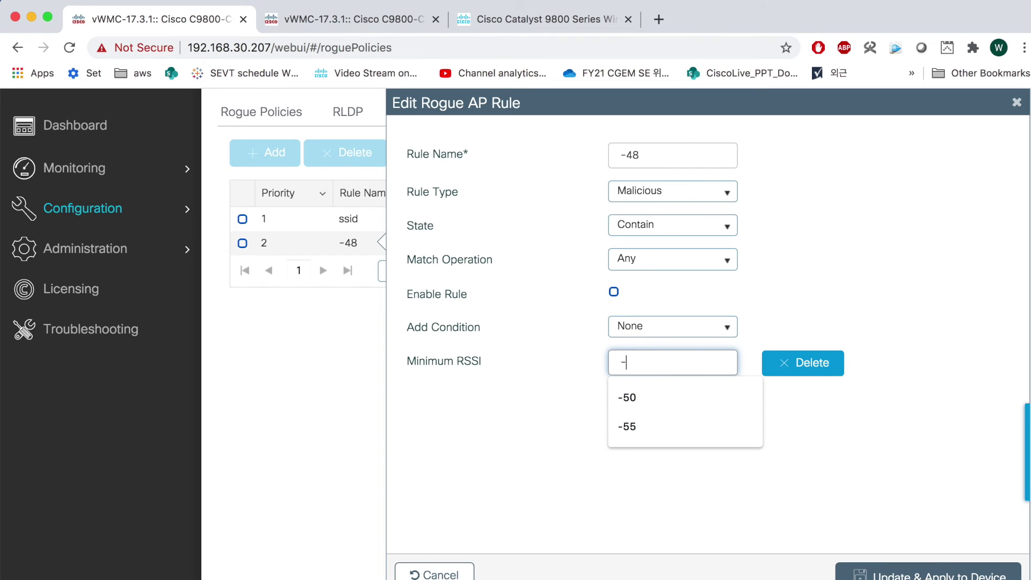
left_click(614, 291)
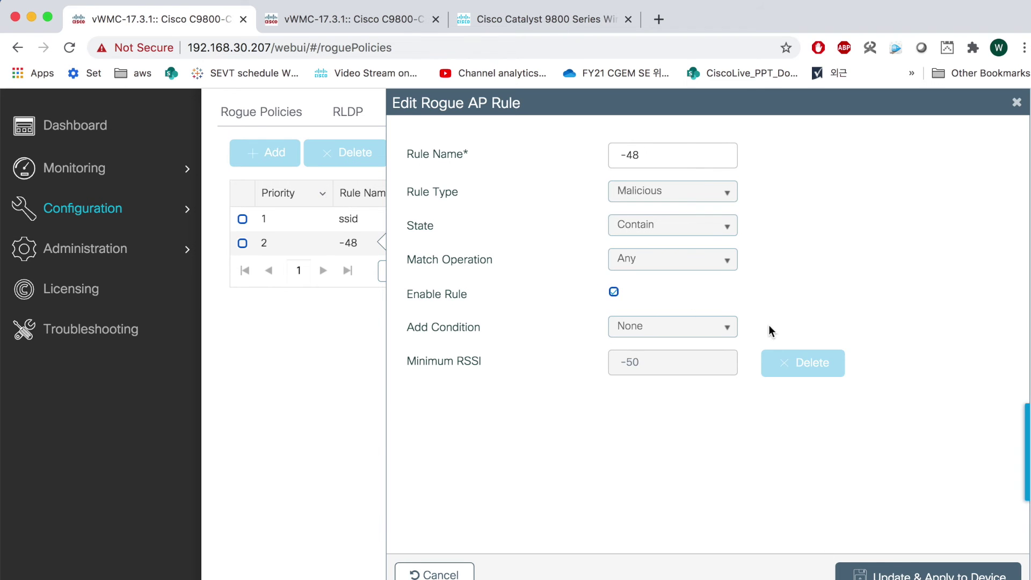
left_click(908, 572)
View the Malicious rogue list and open the details of the AP with SSID 0000
left_click(330, 25)
left_click(419, 203)
left_click(595, 334)
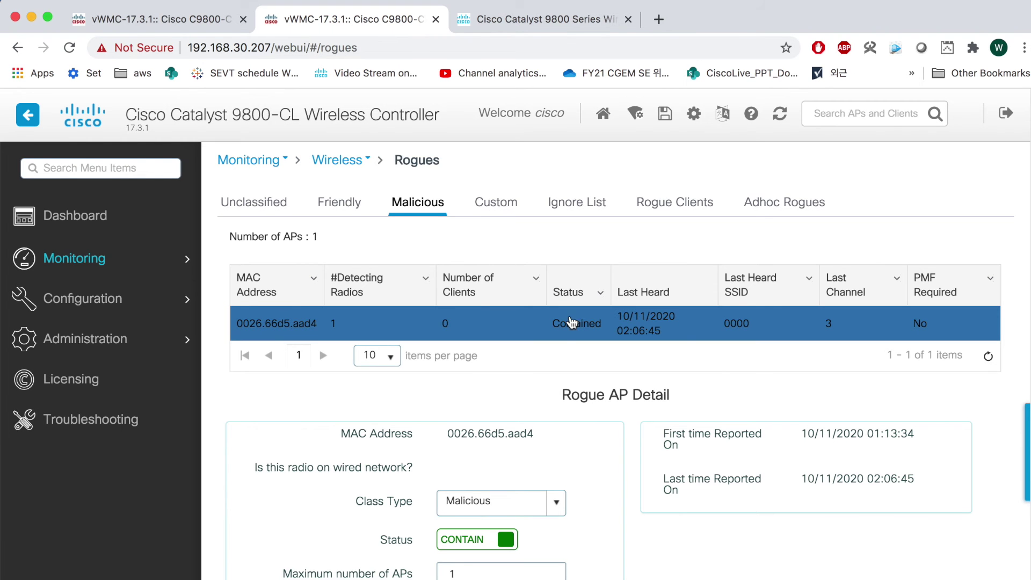
Switch to the remote PC in VNC Viewer and connect it to the wireless network 0000
key("ctrl+Up")
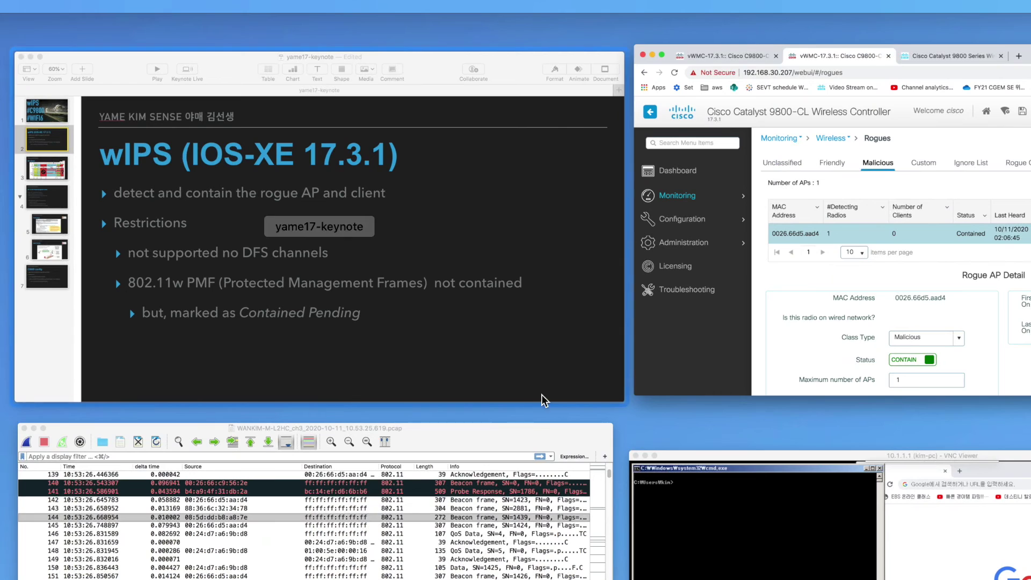
left_click(806, 541)
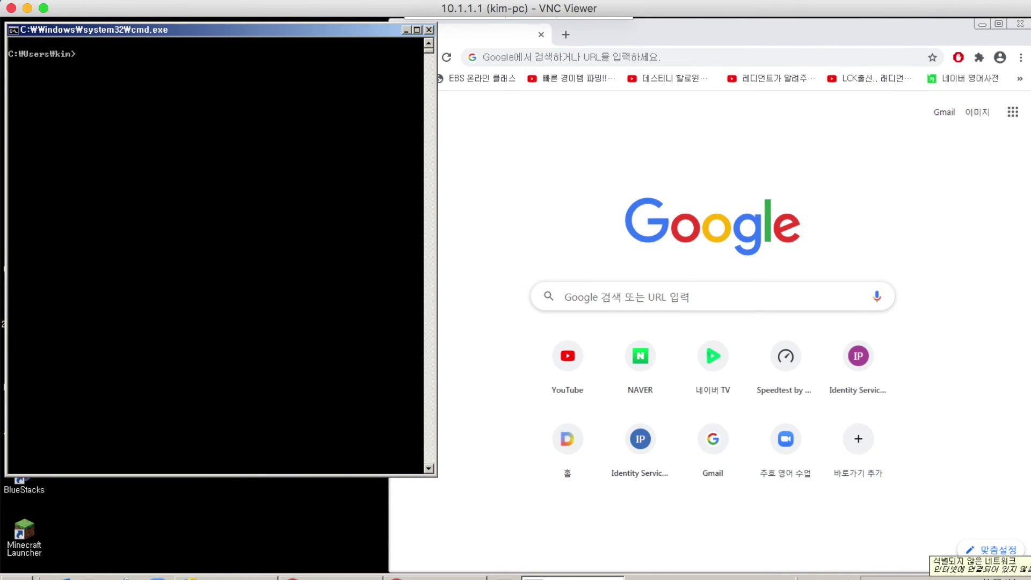
left_click(944, 578)
left_click(923, 410)
left_click(996, 427)
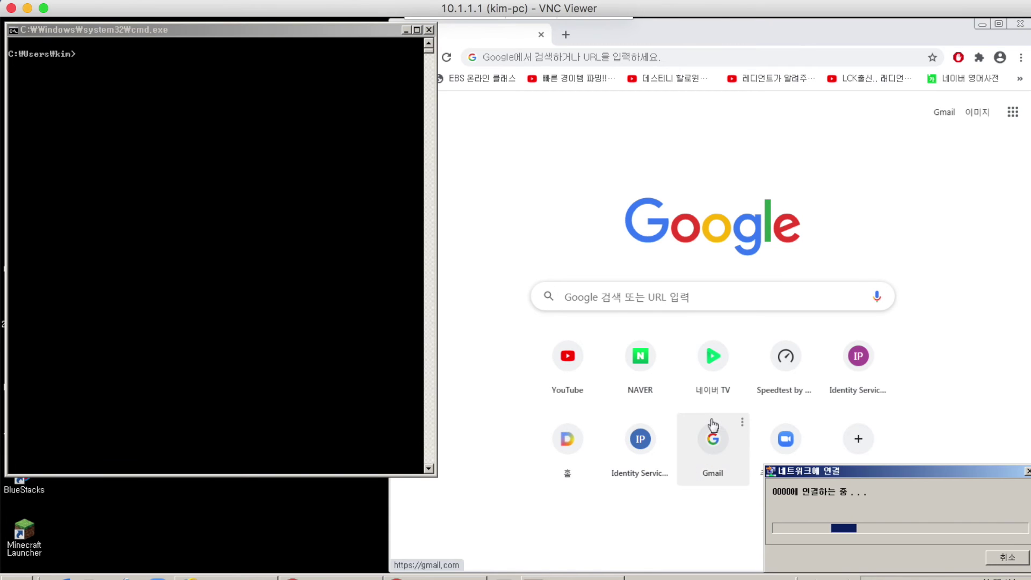
Ping 8.8.8.8 from the remote PC's command prompt
left_click(327, 261)
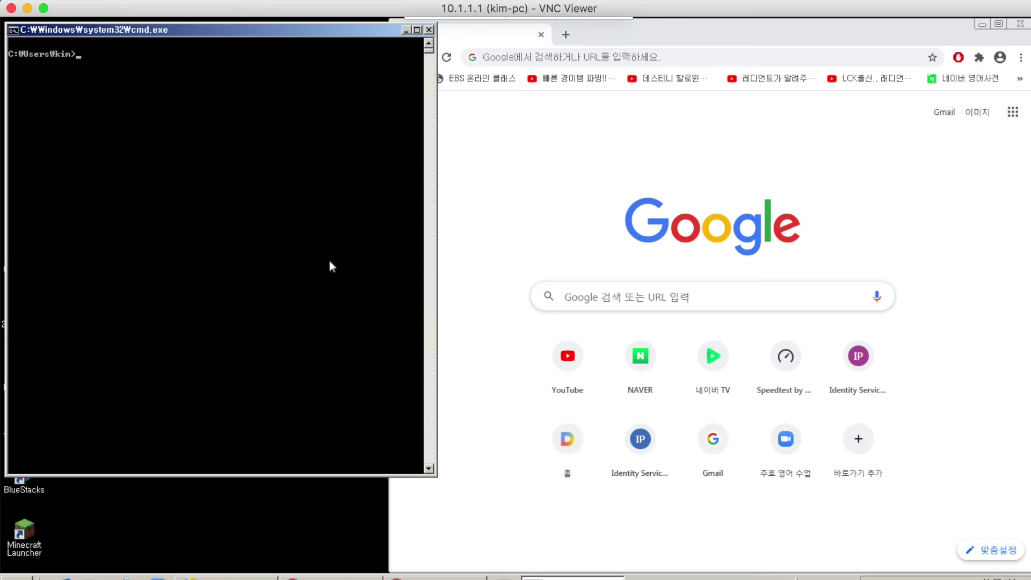
type("ping 8.8.8.8")
key("Return")
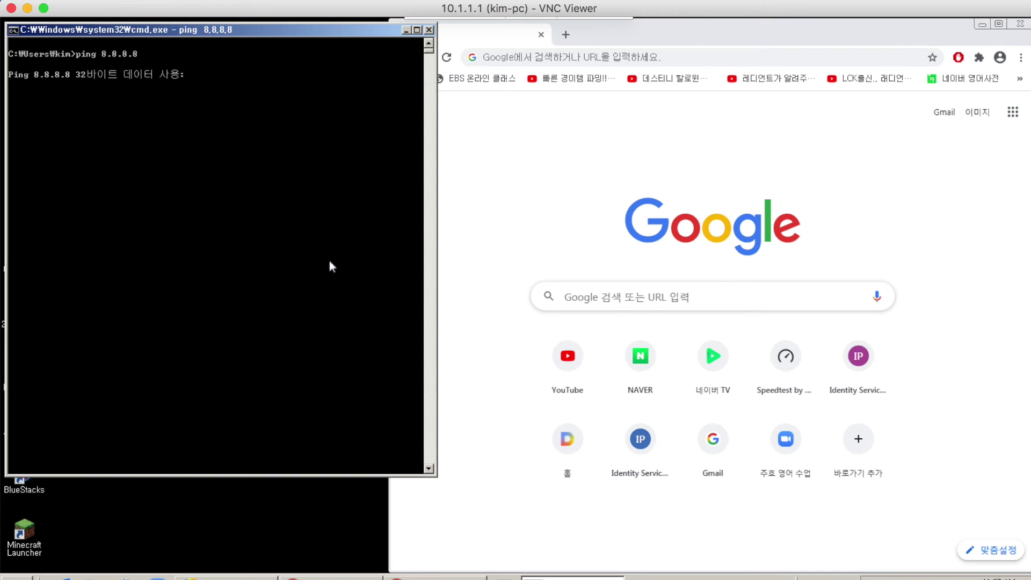
left_click(547, 59)
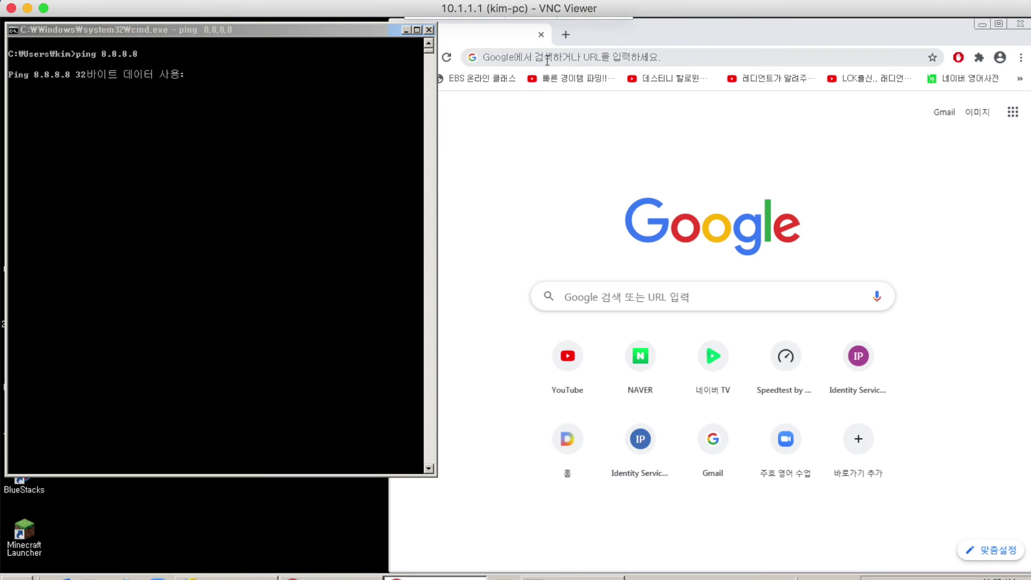
type("www")
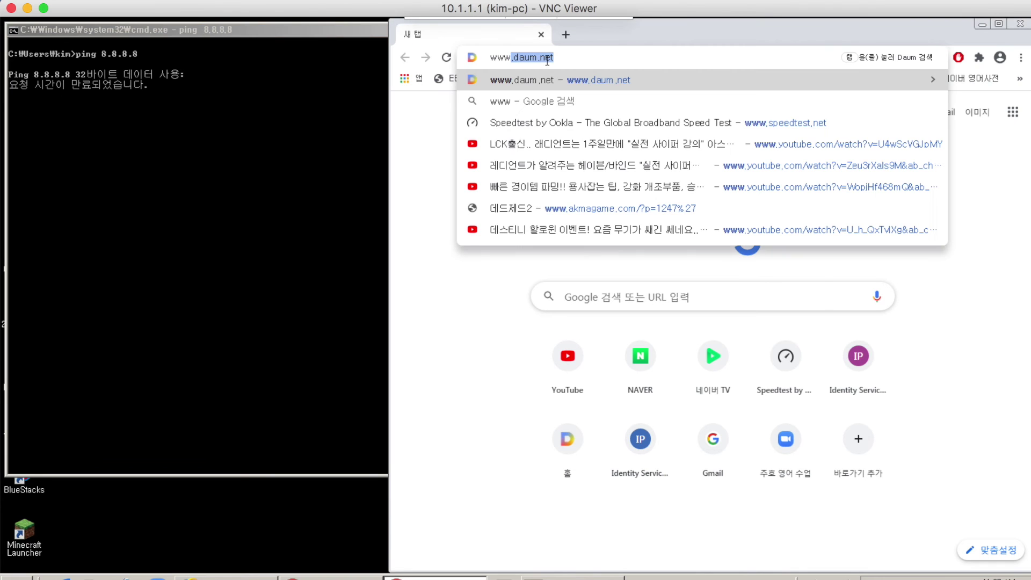
type(".cisco.com")
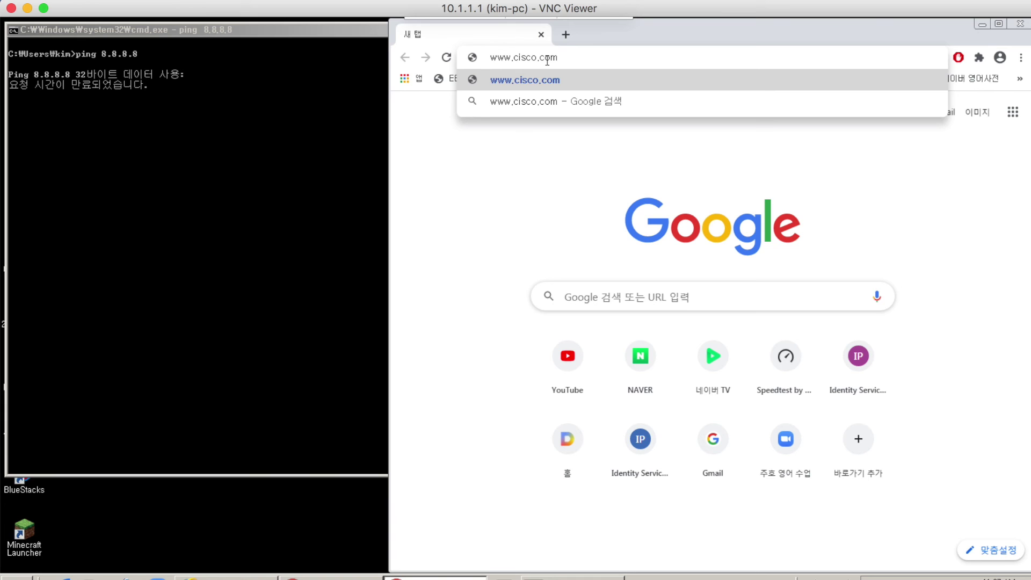
key("Return")
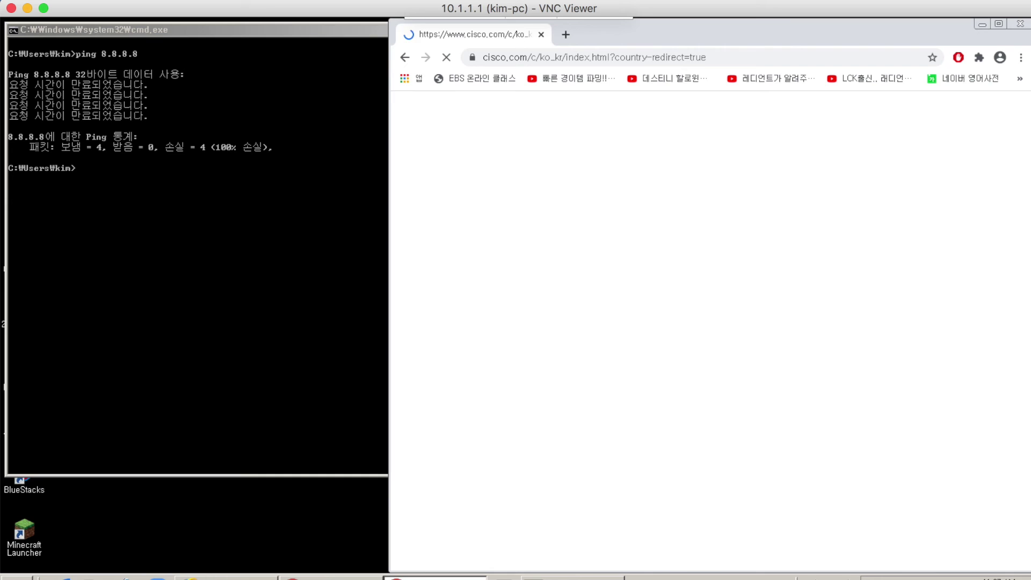
Switch to Wireless Diagnostics and open its Sniffer tool
left_click_drag(1023, 250, 298, 137)
left_click(272, 2)
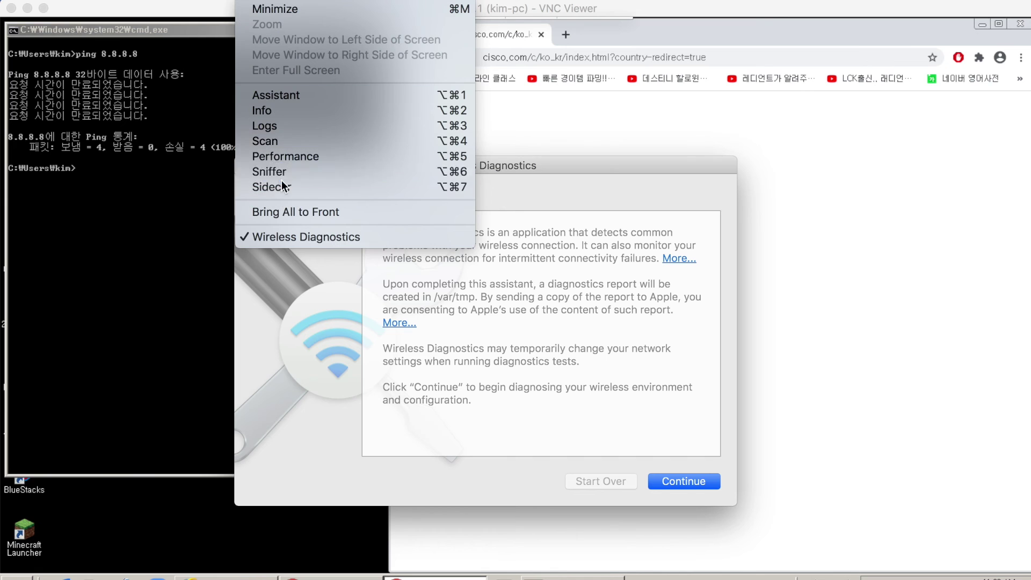
left_click(865, 167)
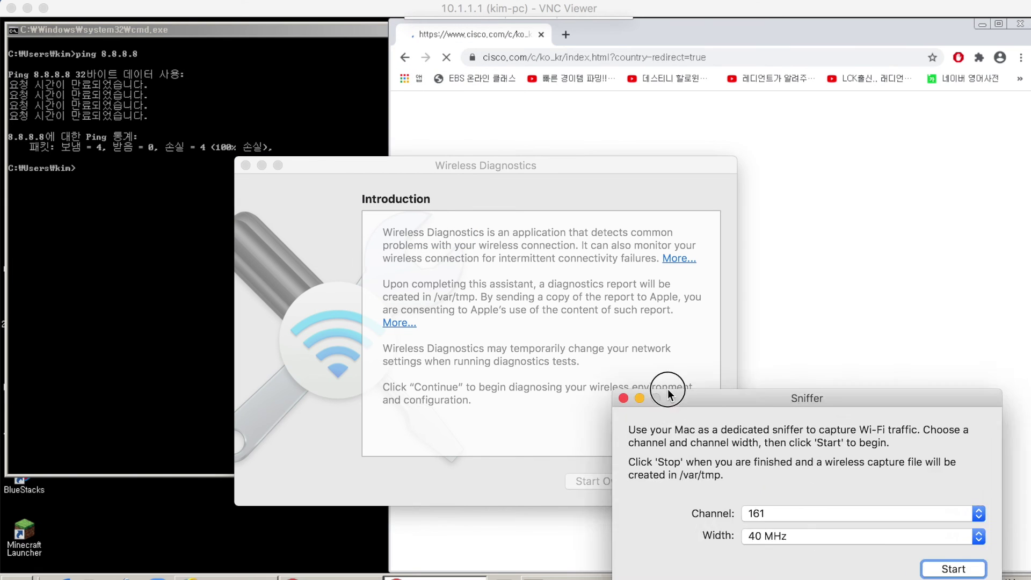
left_click_drag(795, 465, 474, 226)
Set the sniffer to channel 3 with a 20 MHz width and start capturing Wi-Fi traffic, authorizing the change
left_click(593, 337)
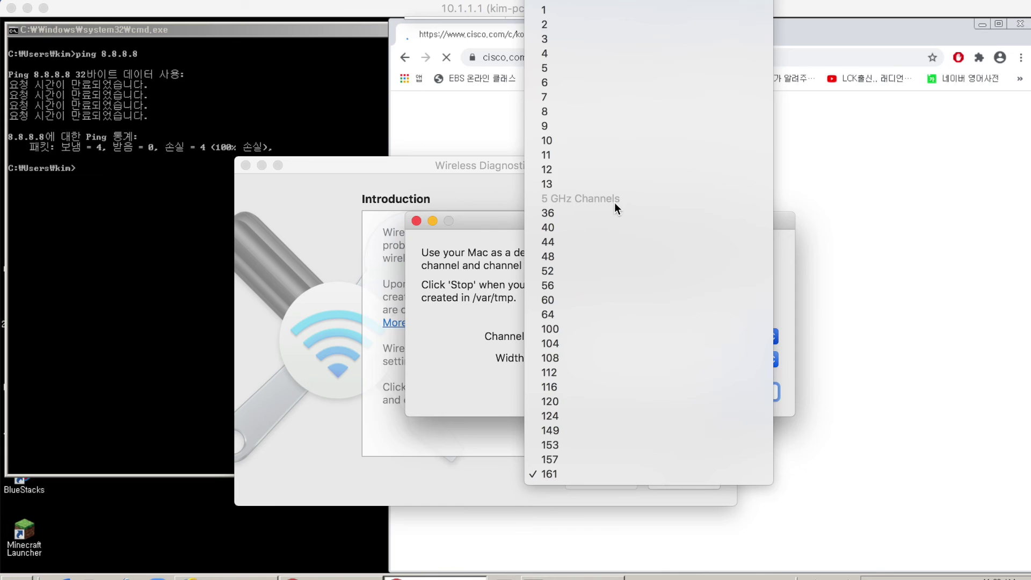
left_click(602, 43)
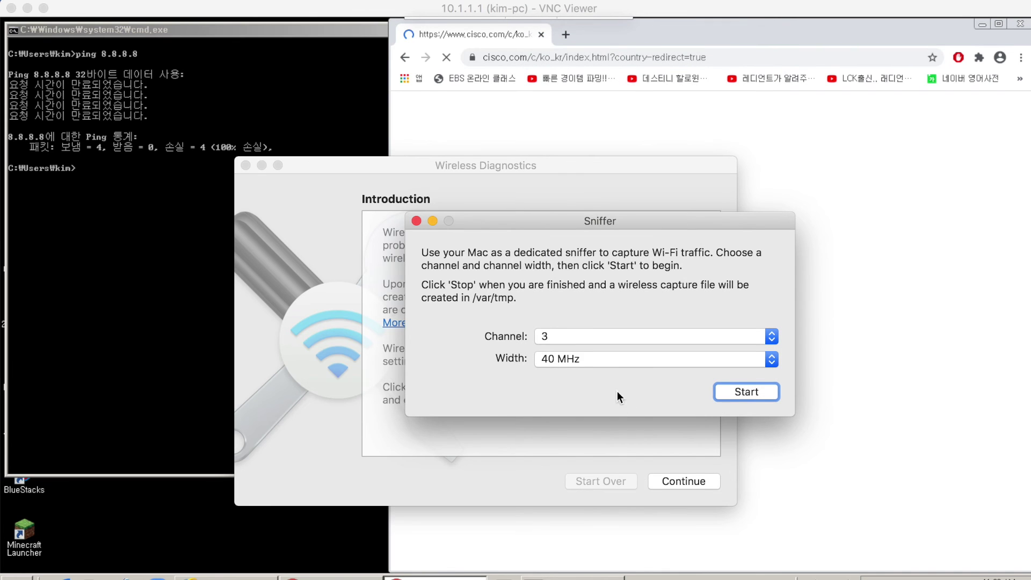
left_click(612, 360)
left_click(614, 347)
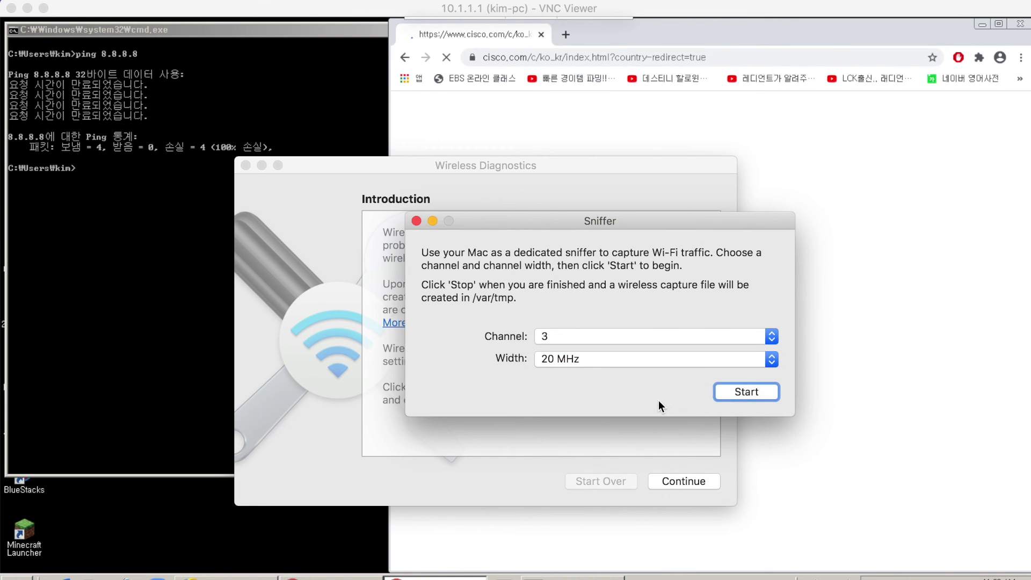
left_click(734, 396)
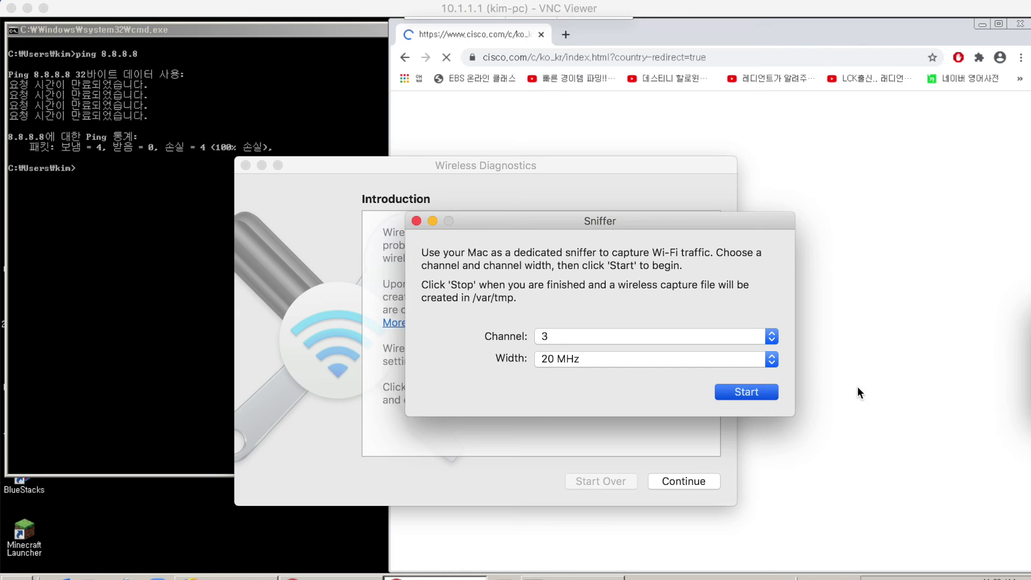
left_click(664, 321)
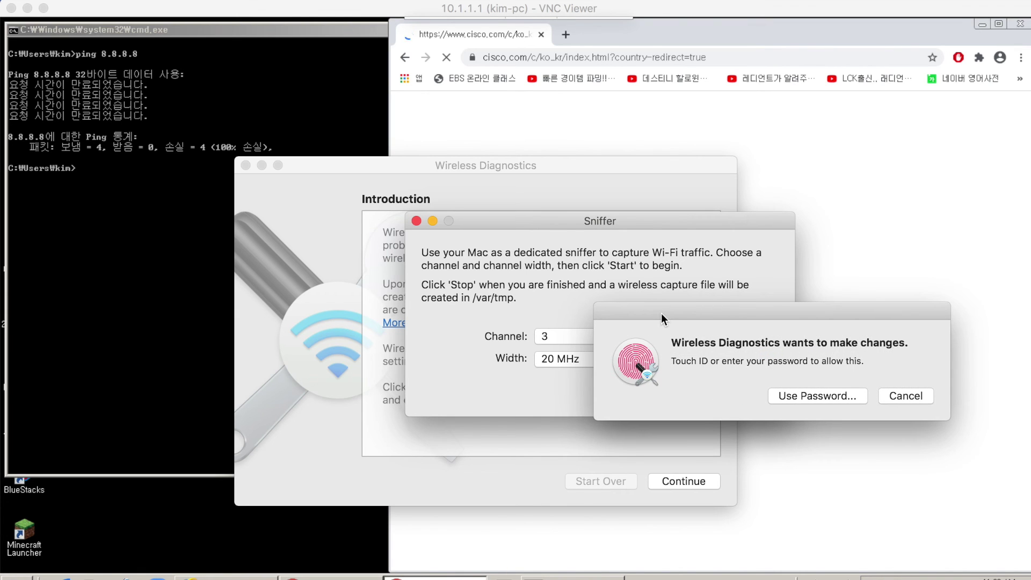
Move the Sniffer window out of the way and stop the wireless capture
left_click_drag(659, 224, 395, 214)
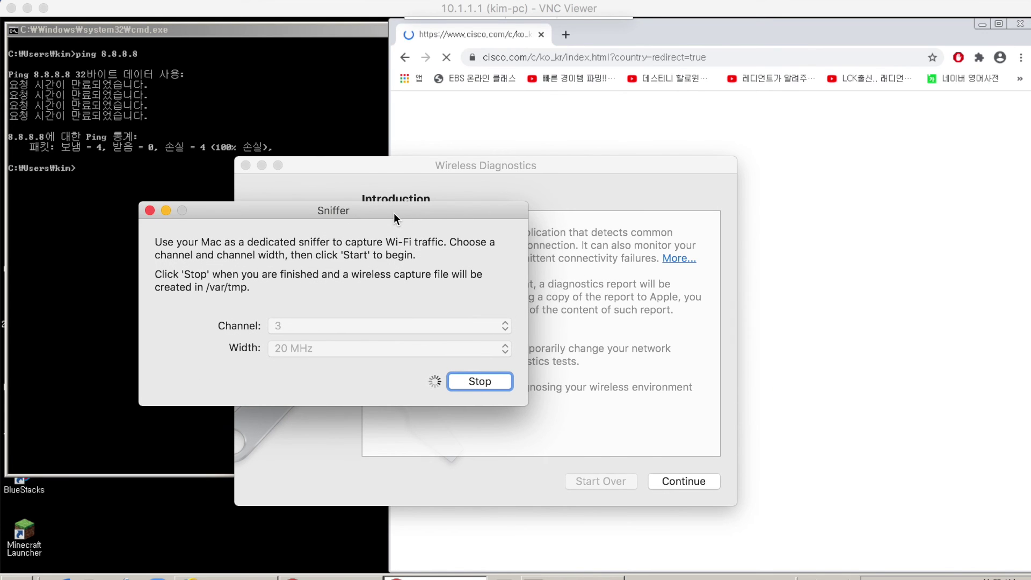
left_click_drag(398, 213, 384, 189)
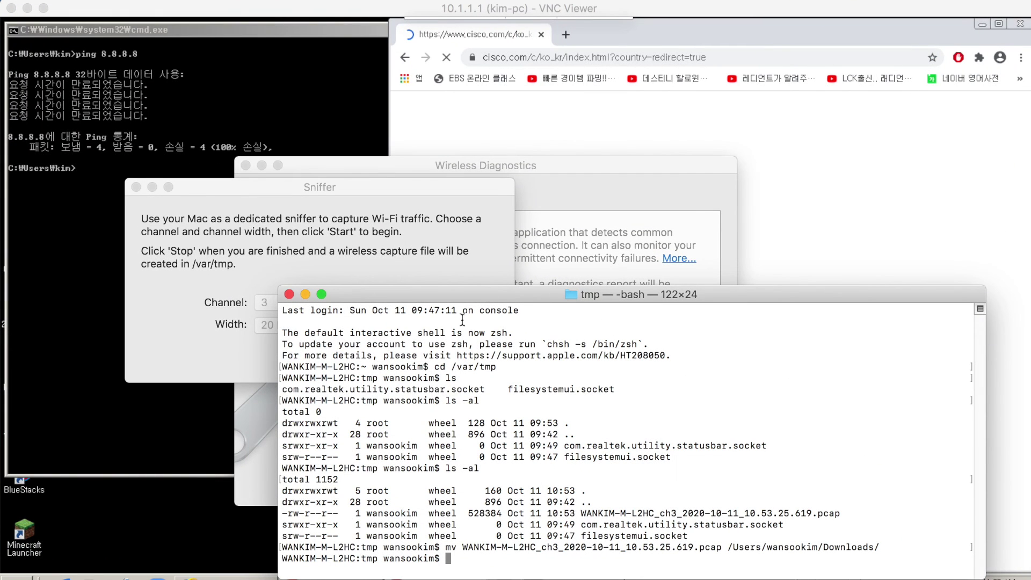
left_click_drag(343, 188, 309, 118)
left_click(419, 290)
Switch to Terminal and list the files in /var/tmp with ls and with ls -al
left_click(487, 446)
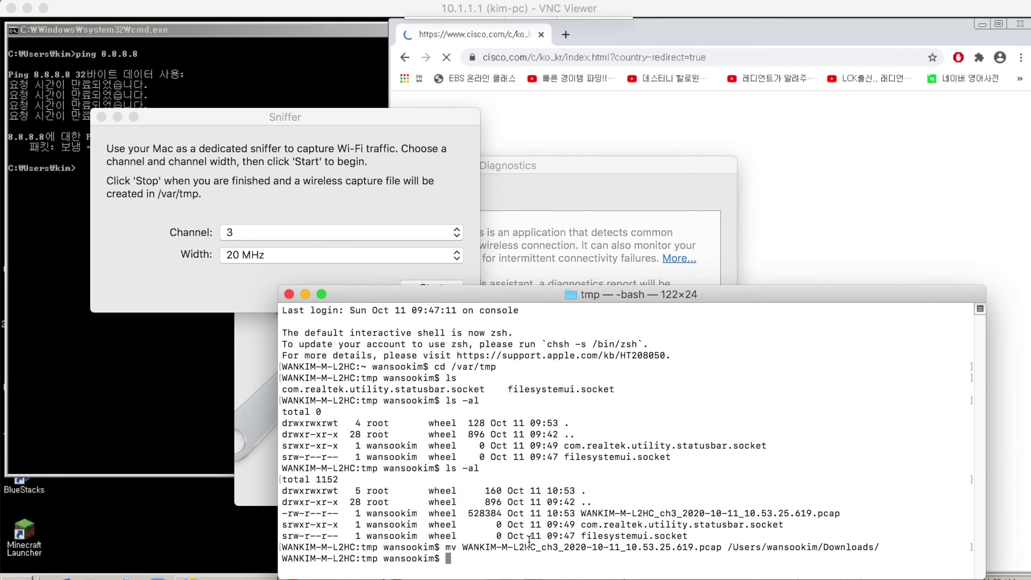
key("Return")
key("Return")
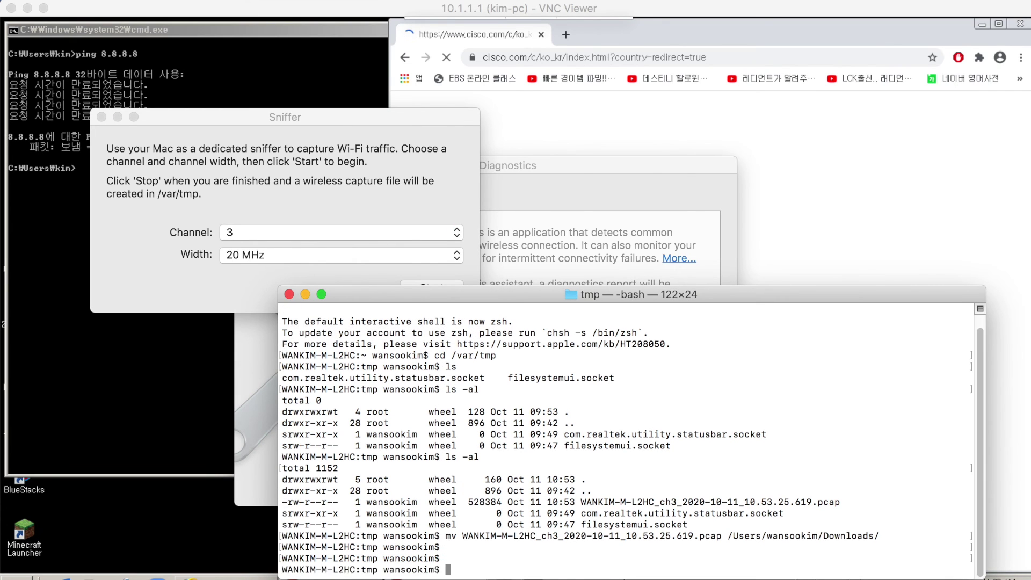
type("ls")
key("Return")
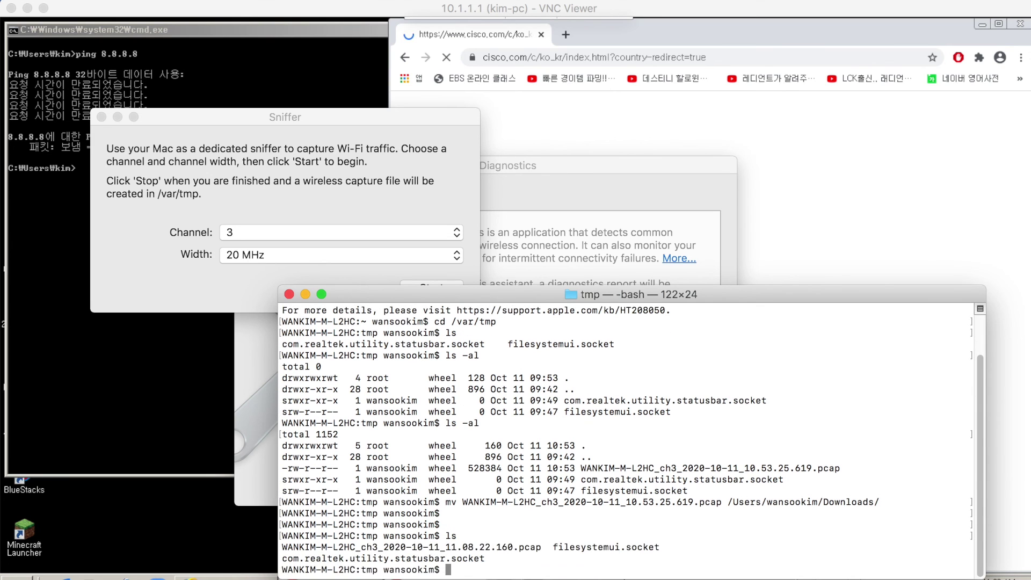
type("ls -al")
key("Return")
Move the new channel 3 capture file ending in 11.08.22.160.pcap to the home Downloads folder with mv
triple_click(624, 539)
left_click(617, 529)
left_click(595, 535)
left_click_drag(595, 535, 839, 535)
key("super+c")
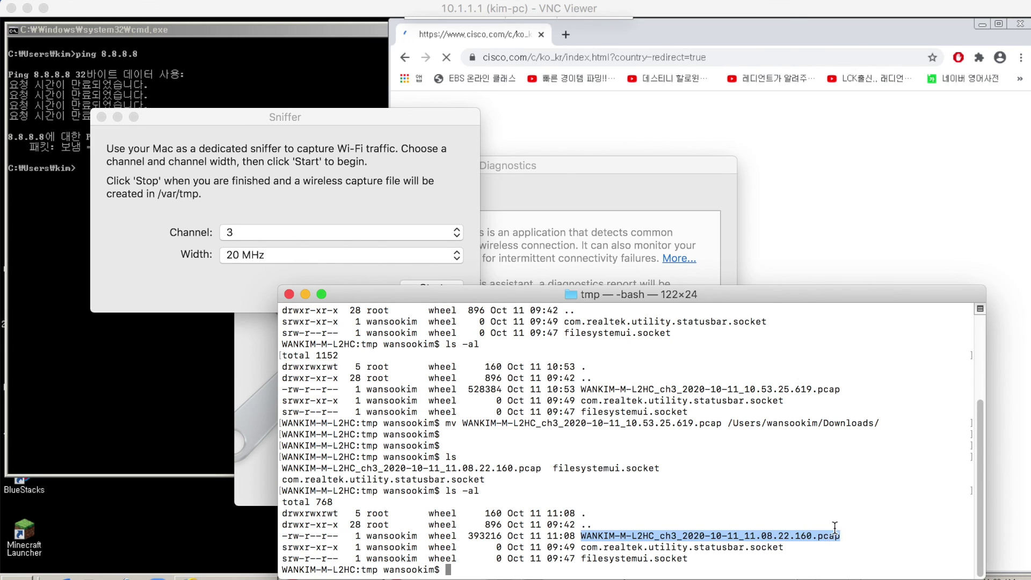
left_click(813, 496)
type("mv")
key("super+v")
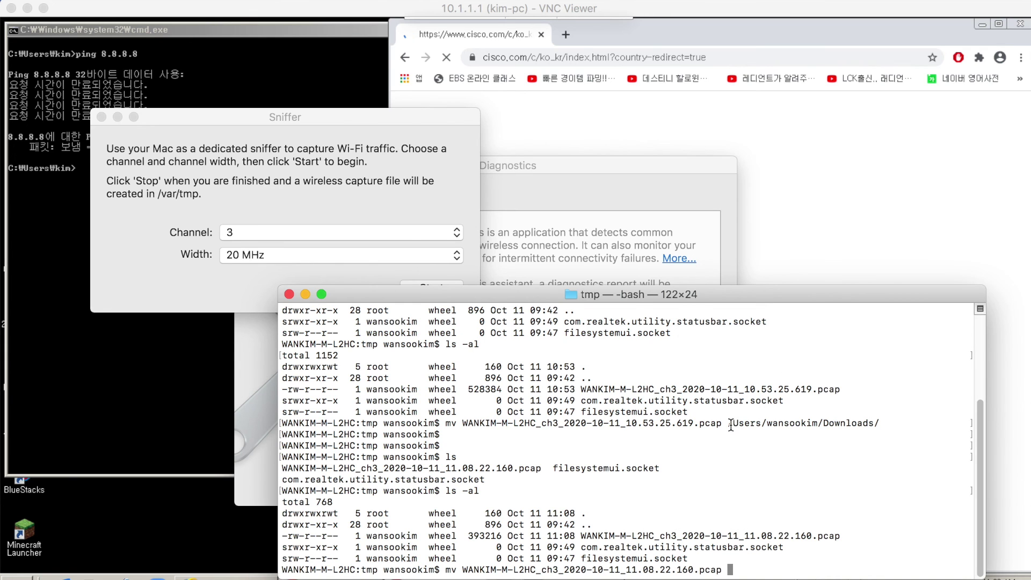
left_click_drag(731, 425, 884, 428)
key("super+c")
key("super+v")
key("Return")
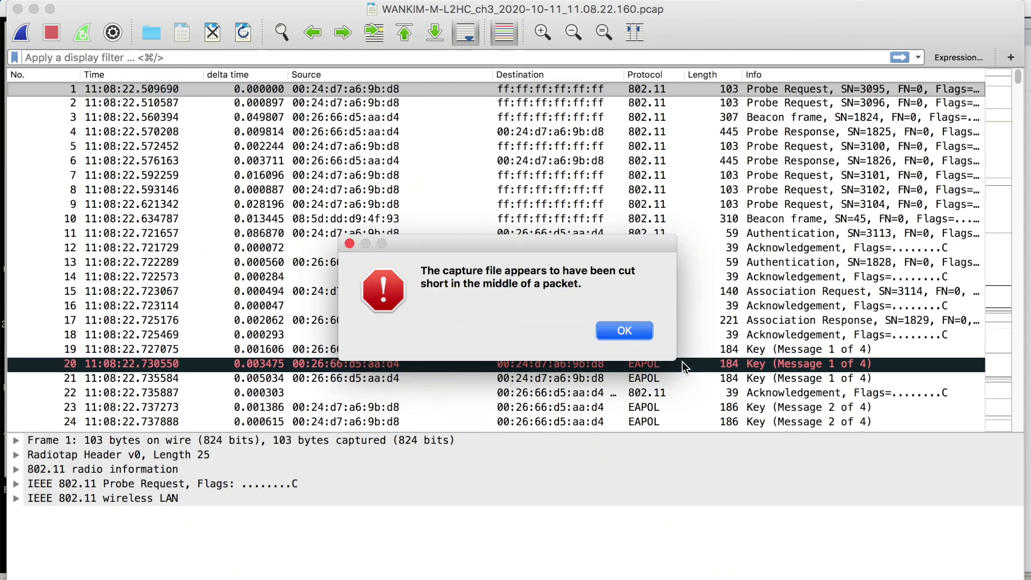
Switch to the new capture in Wireshark, dismiss its warning and locate the deauthentication frames
left_click(623, 328)
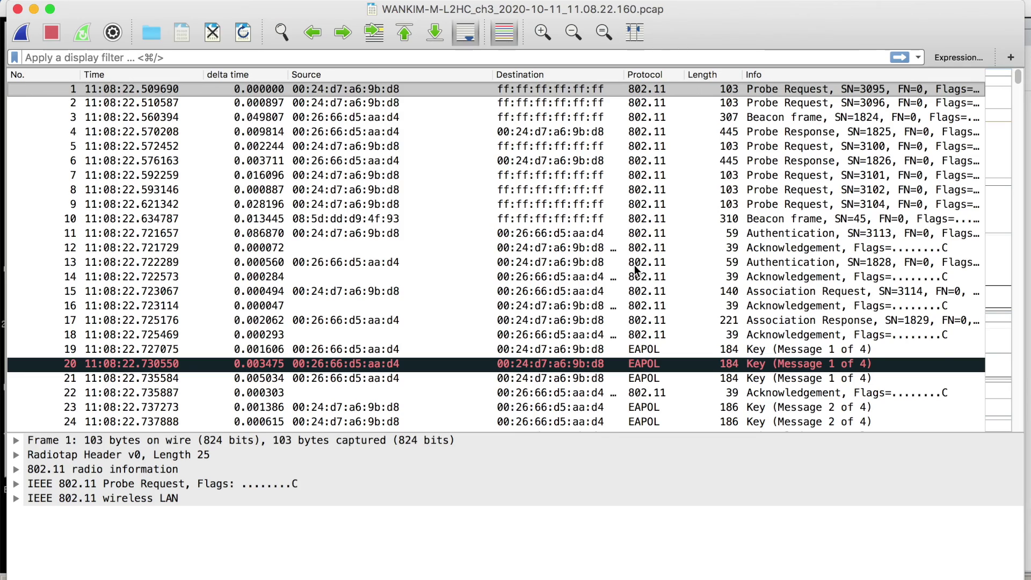
scroll(634, 269, "down", 8)
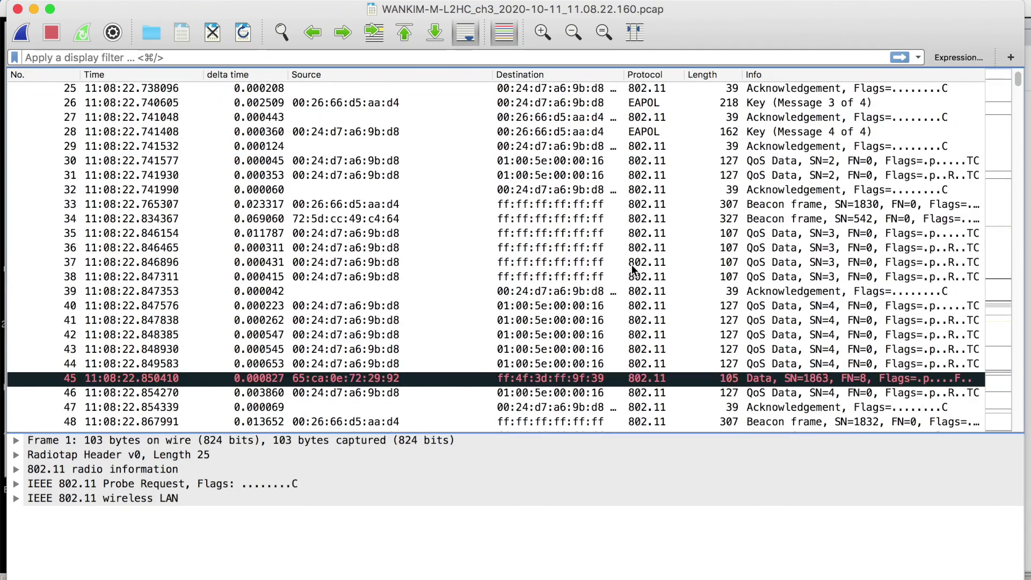
scroll(632, 265, "down", 17)
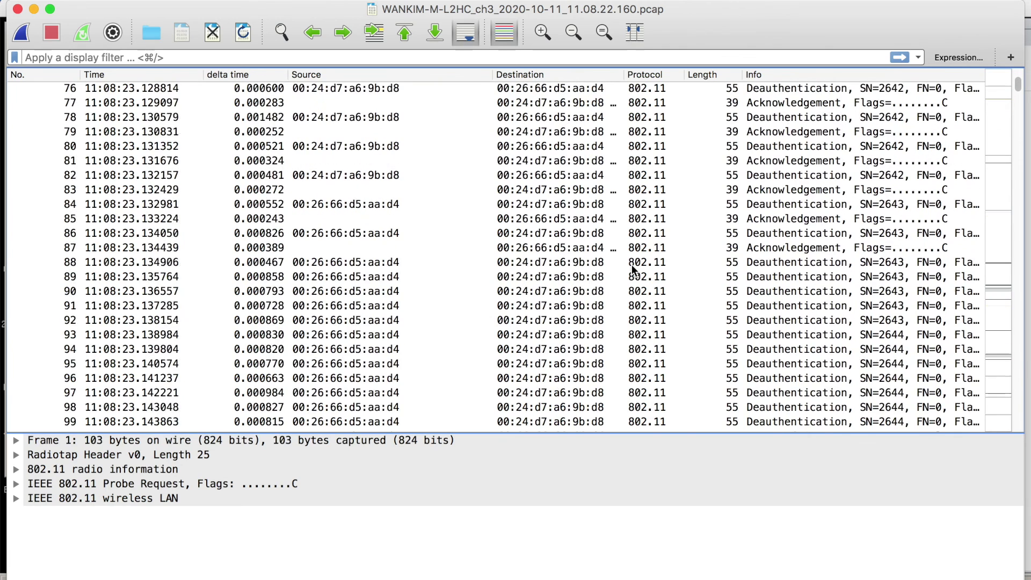
scroll(592, 282, "down", 2)
left_click(562, 235)
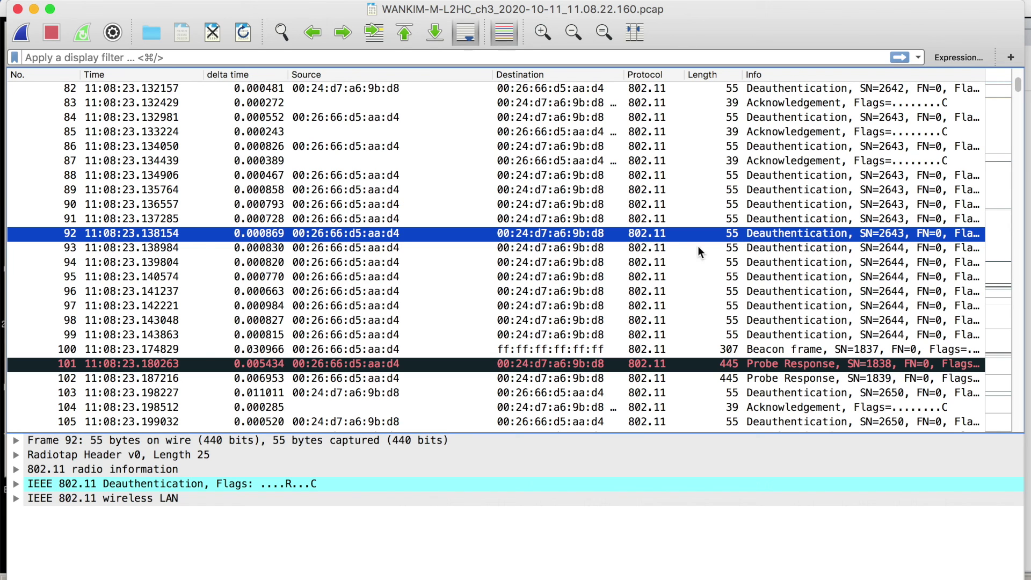
Examine the source and destination addresses of the consecutive deauthentication frames 89 to 99
left_click(328, 189)
left_click(354, 278)
left_click(369, 337)
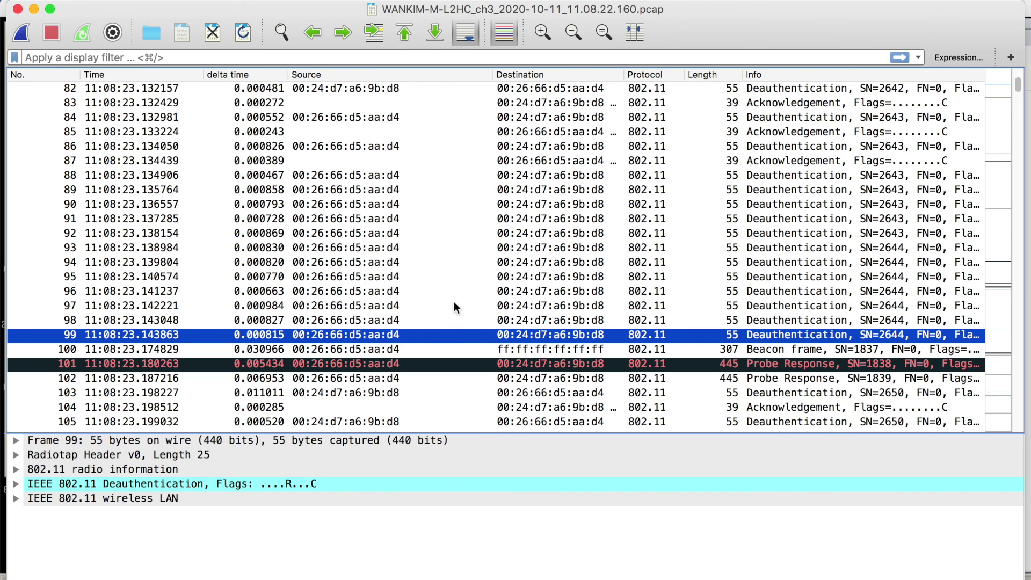
left_click(577, 250)
left_click(577, 278)
left_click(582, 307)
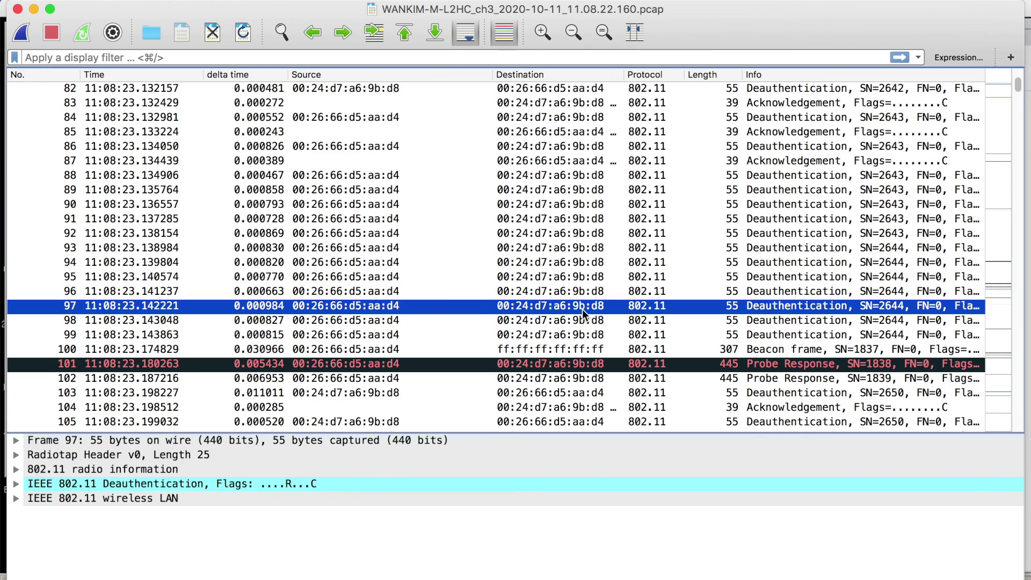
Switch to the yame17-keynote presentation in Keynote, on the wIPS (IOS-XE 17.3.1) slide
key("ctrl+Up")
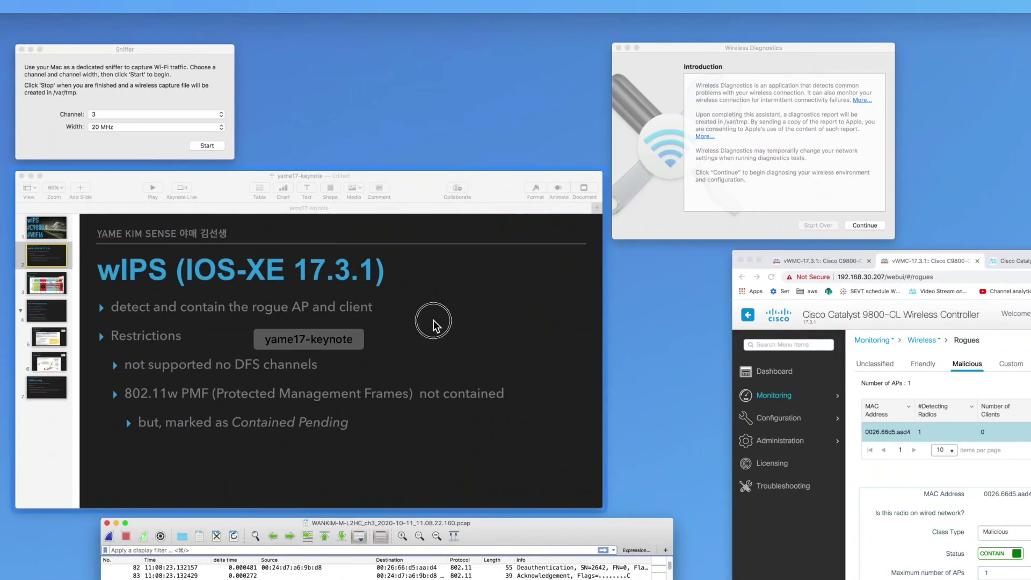
left_click(433, 320)
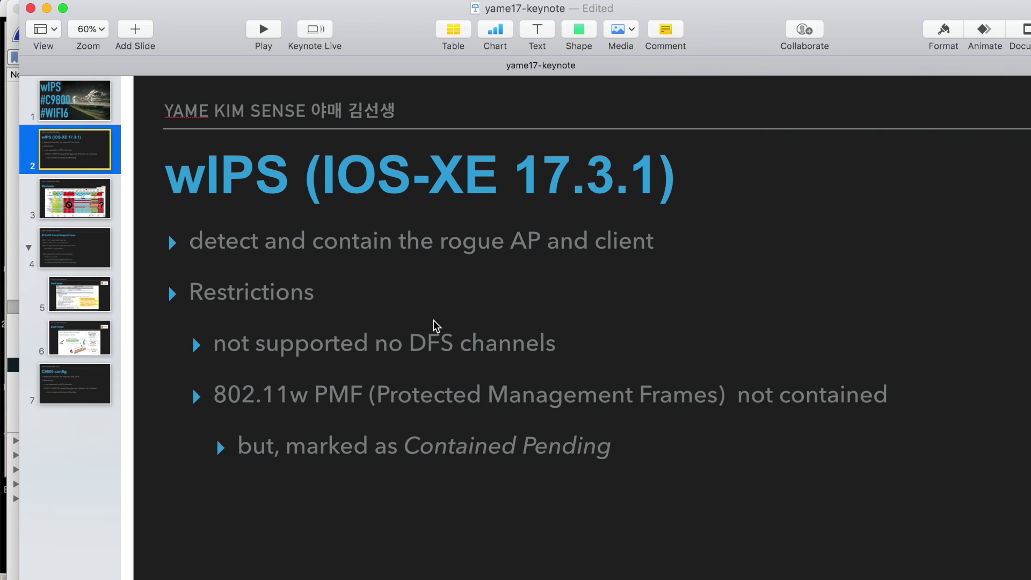